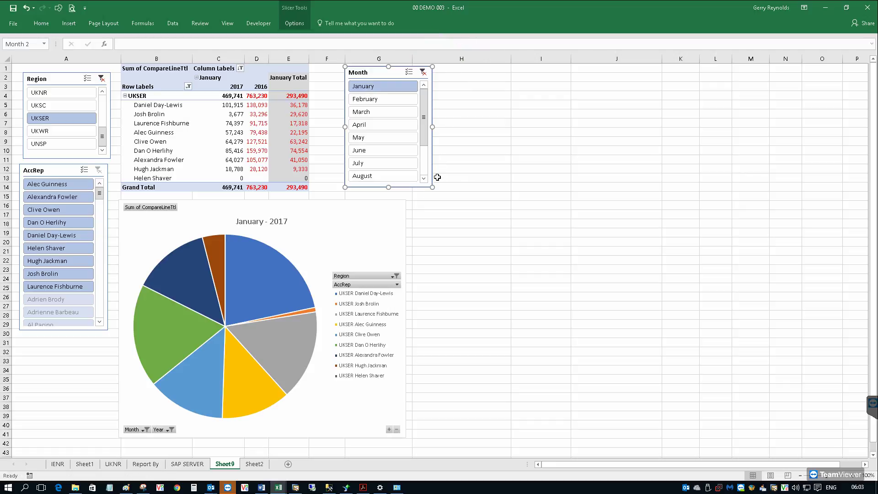
# Filter the pivot table and pie chart to region UKSC with the Region slicer.
pyautogui.click(319, 188)
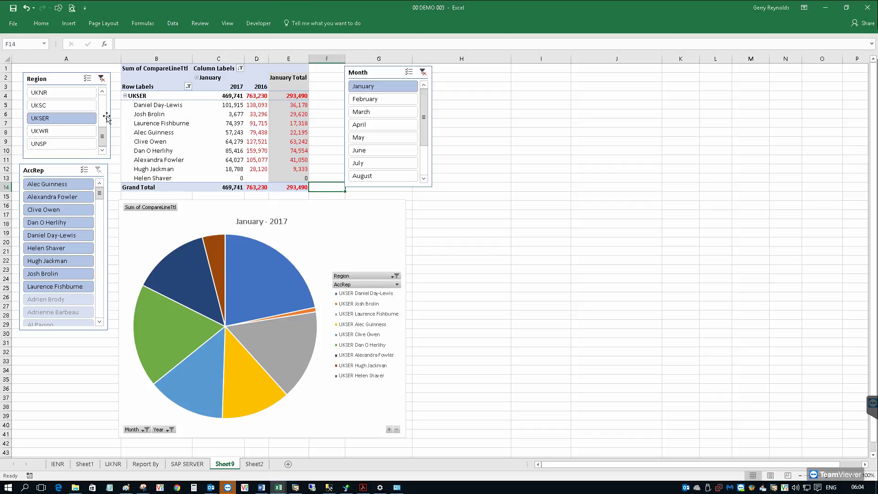
pyautogui.click(63, 131)
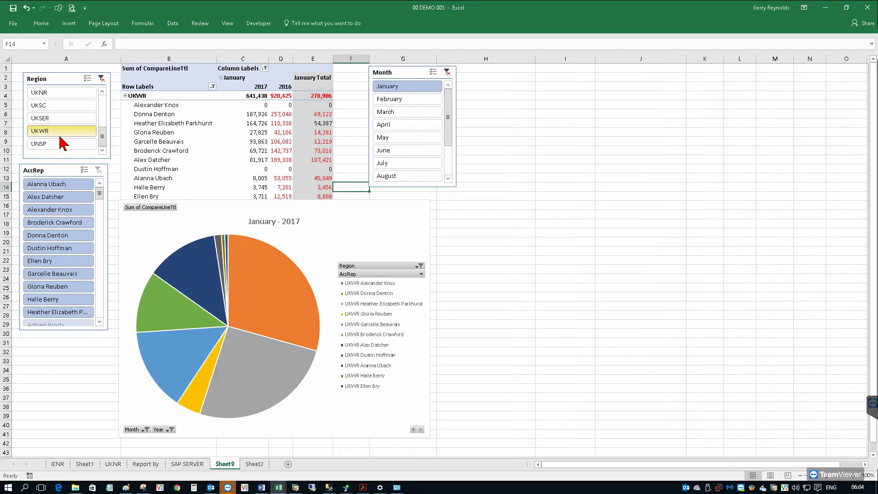
pyautogui.click(63, 145)
pyautogui.click(66, 119)
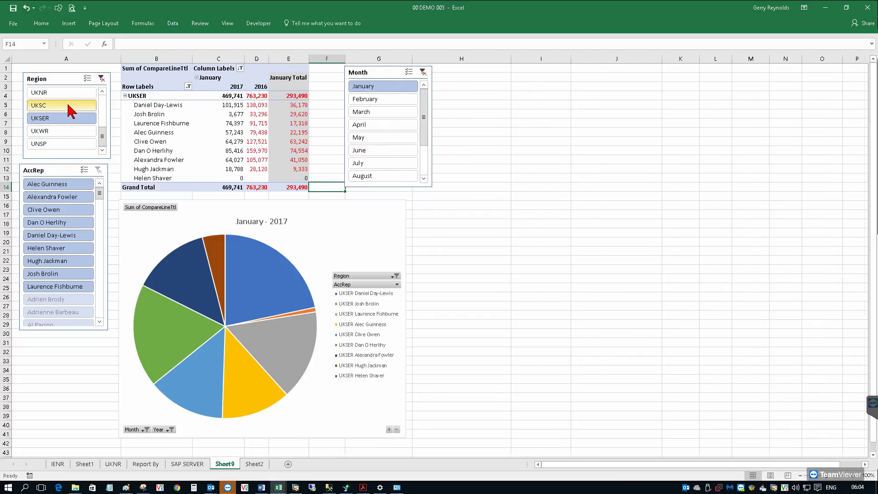
pyautogui.click(69, 107)
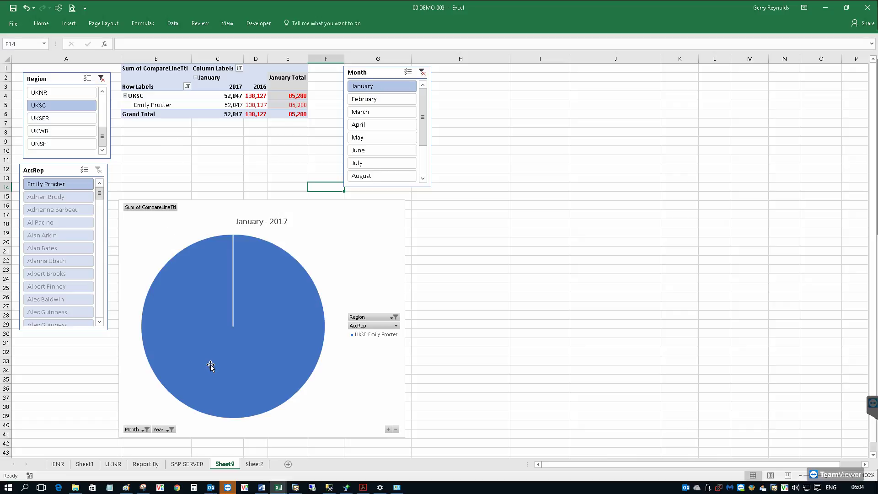
# In SAP, run the 00 View Sales Invoices - Credit Notes query and show its January 2017 result rows.
pyautogui.click(296, 488)
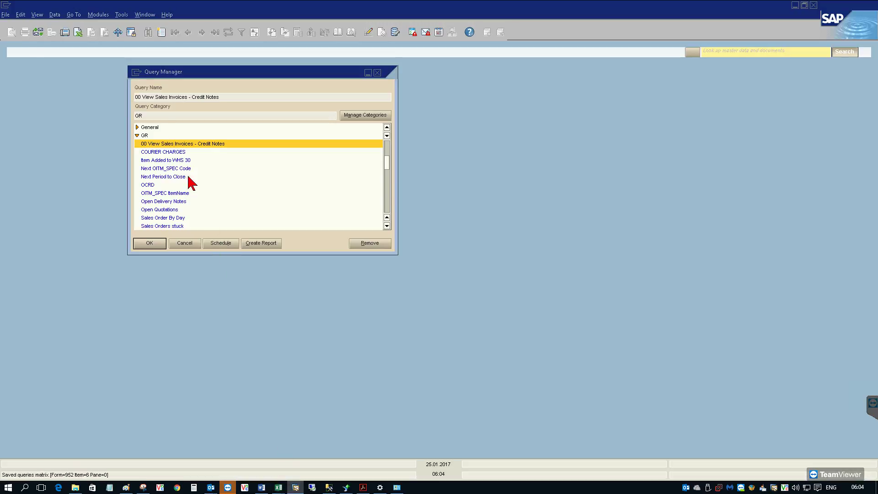
pyautogui.doubleClick(171, 143)
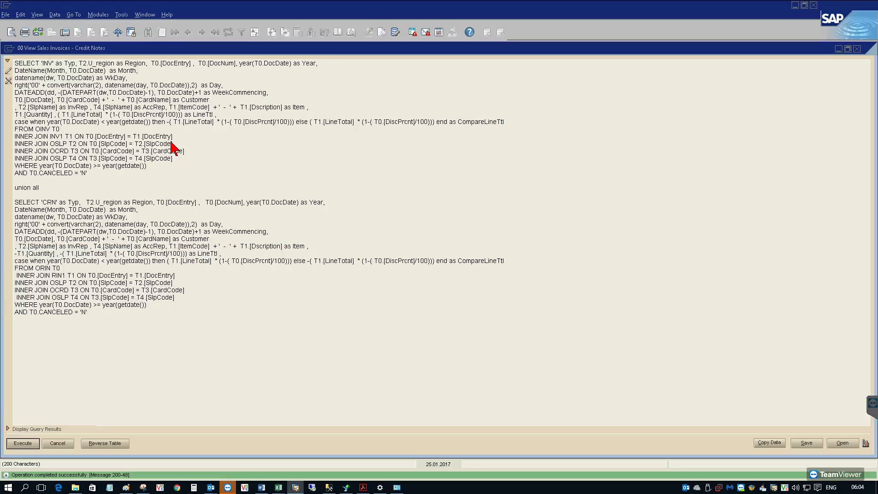
pyautogui.click(10, 429)
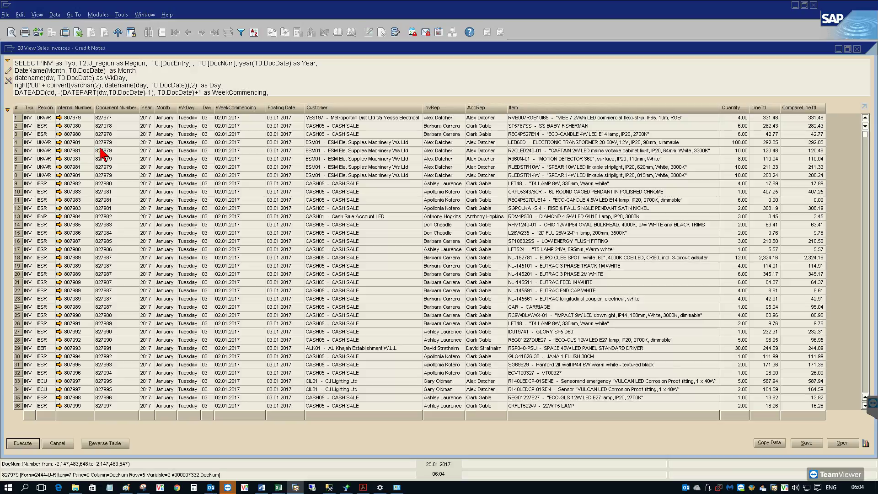
pyautogui.click(30, 71)
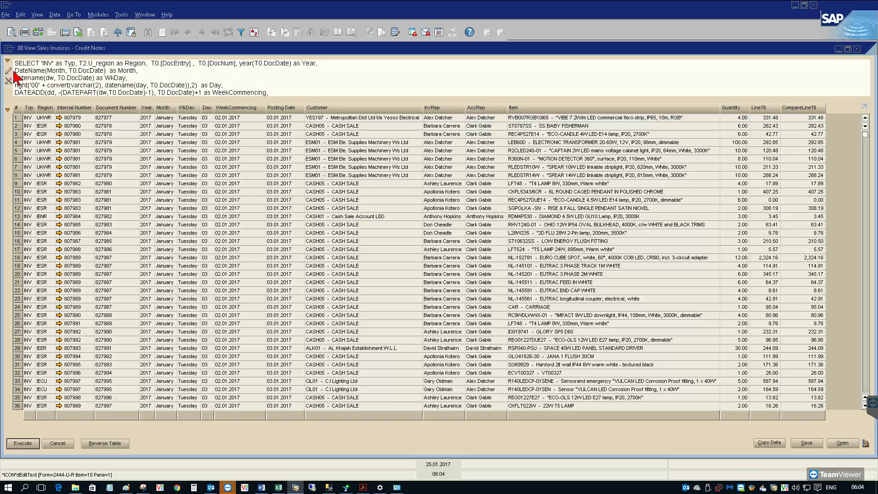
# Add a 'create view [001DEO] as' line above the SELECT statement.
pyautogui.click(19, 67)
pyautogui.press('Return')
pyautogui.press('Return')
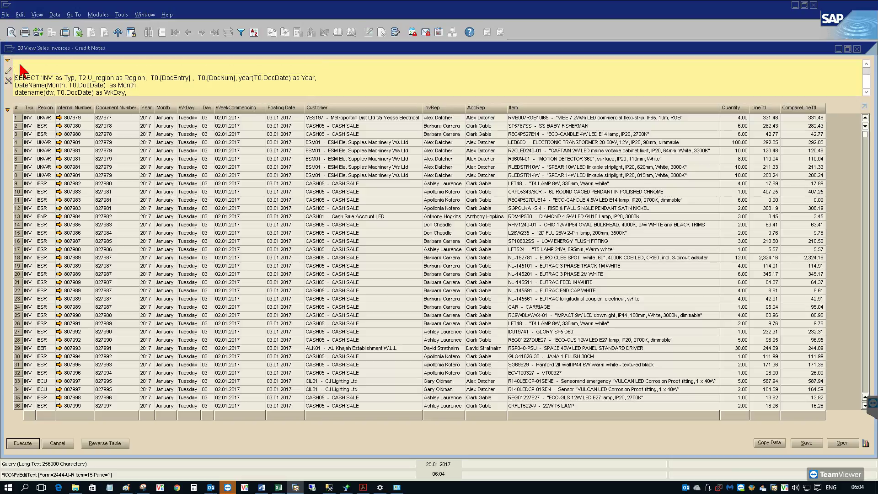
pyautogui.click(20, 64)
pyautogui.write('c')
# Change both WHERE year(getdate()) conditions to year(getdate())-2.
pyautogui.click(8, 109)
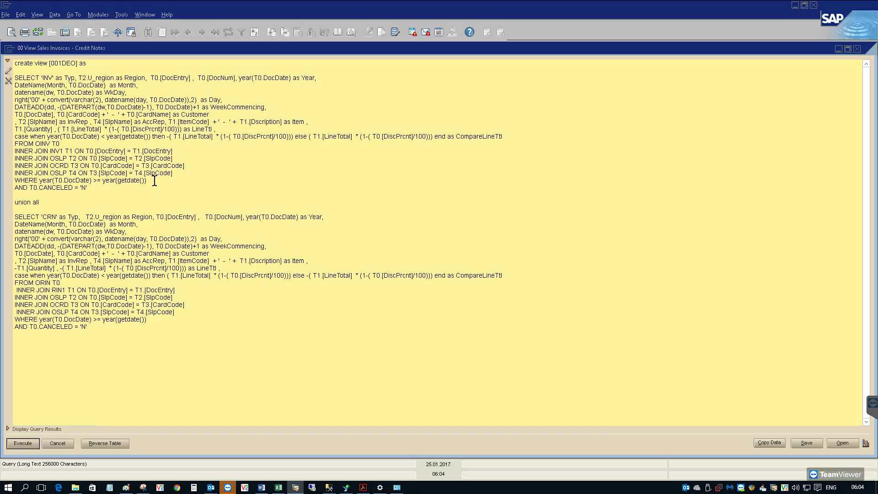
pyautogui.write('-2')
pyautogui.click(168, 317)
pyautogui.write('-')
pyautogui.moveTo(40, 320); pyautogui.dragTo(91, 320)
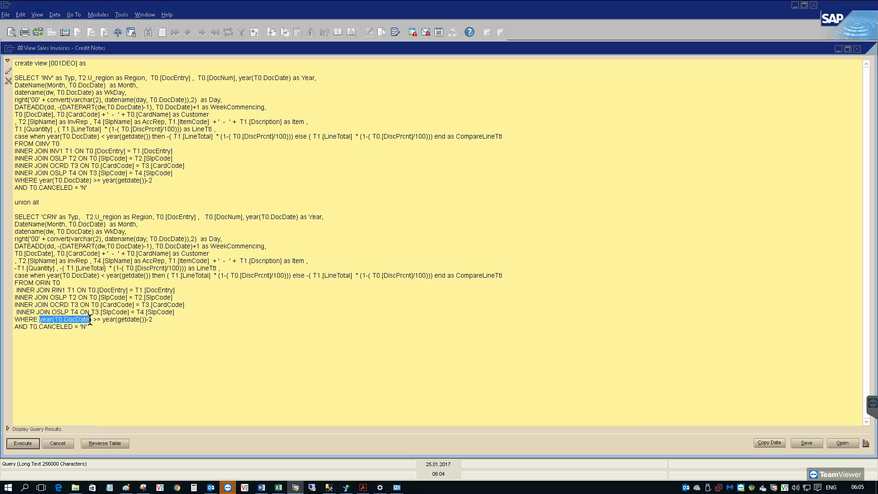
pyautogui.click(101, 320)
pyautogui.moveTo(110, 318); pyautogui.dragTo(145, 321)
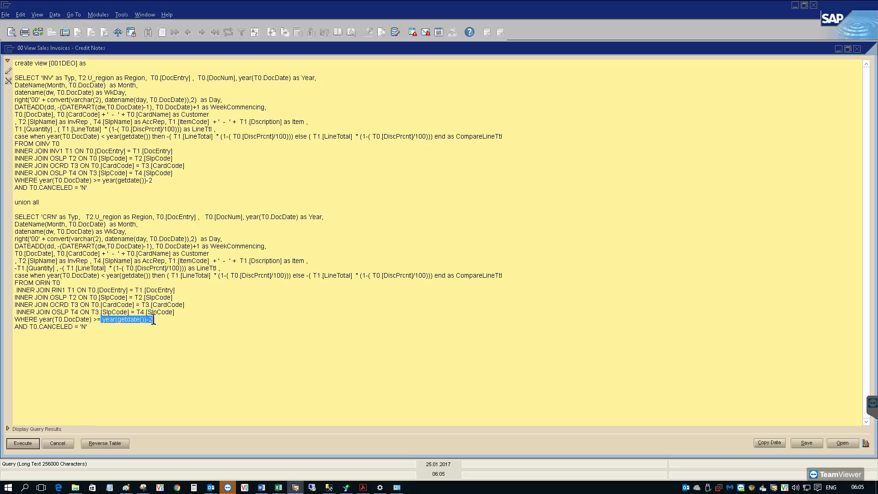
# Execute the create view [001DEO] statement and confirm it completed successfully.
pyautogui.click(167, 321)
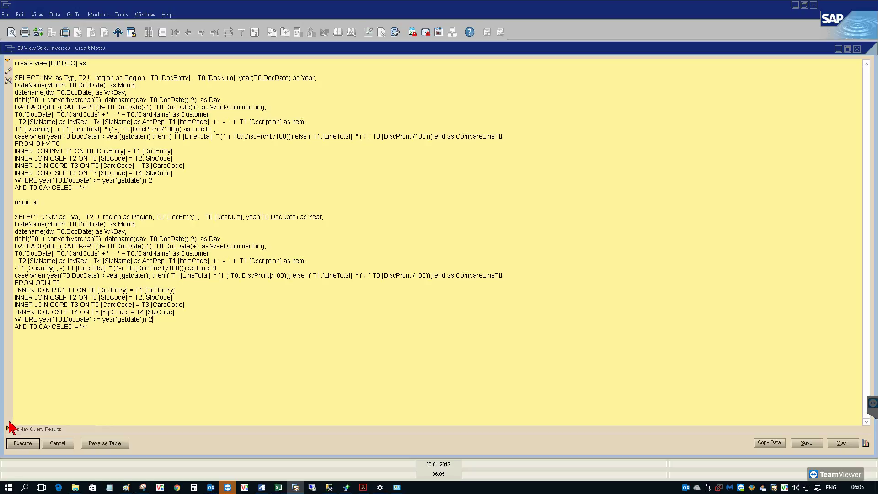
pyautogui.click(14, 442)
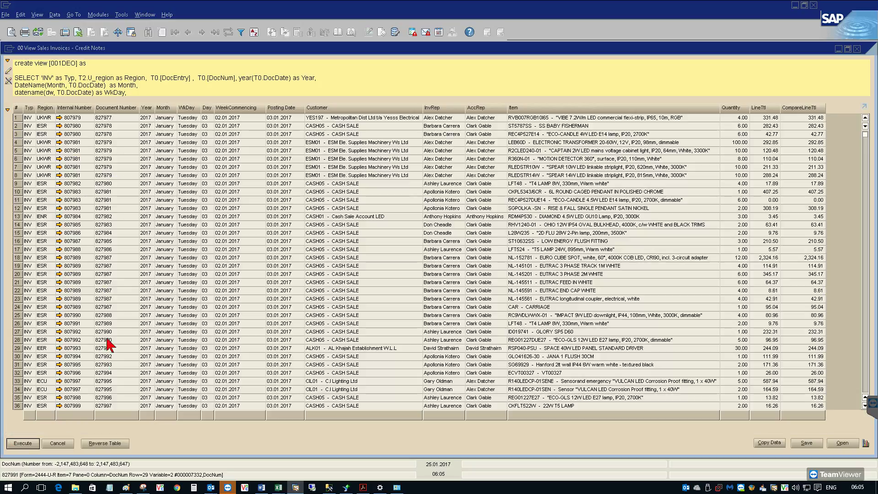
pyautogui.click(23, 442)
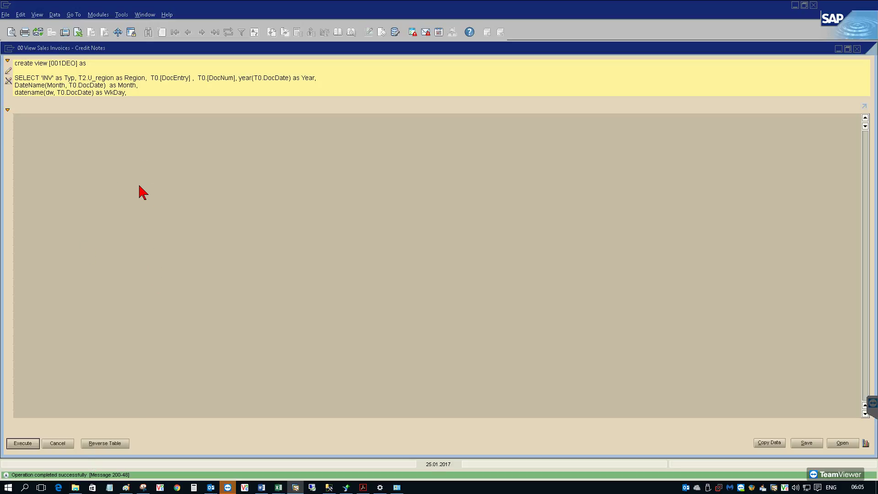
pyautogui.click(75, 85)
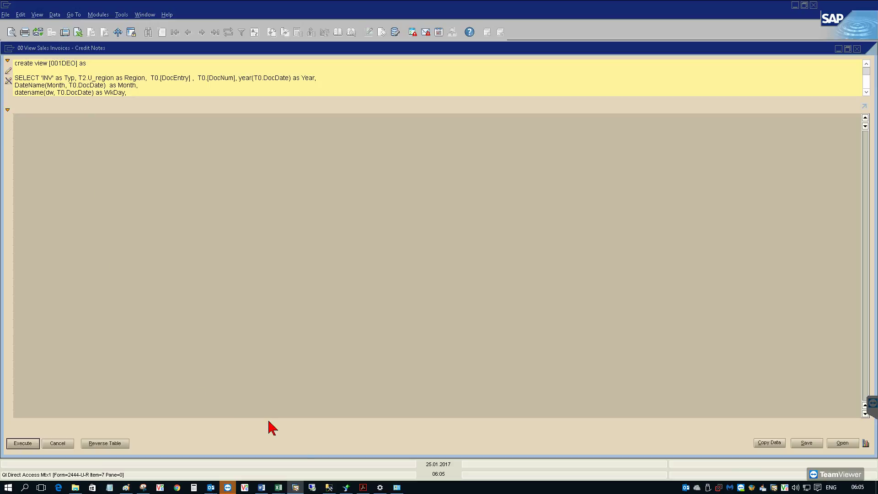
# In the 00 DEMO 003 workbook, check server name SAP2012 on SAP SERVER, then return to empty Sheet2.
pyautogui.click(278, 488)
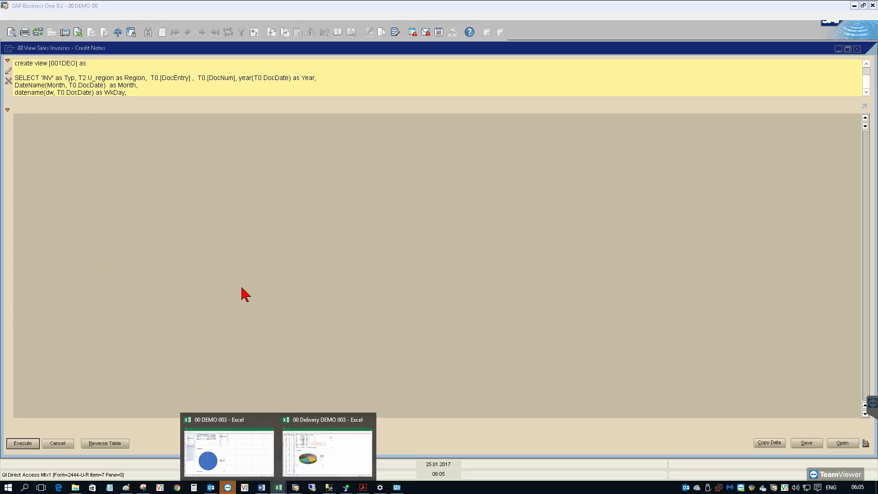
pyautogui.click(254, 437)
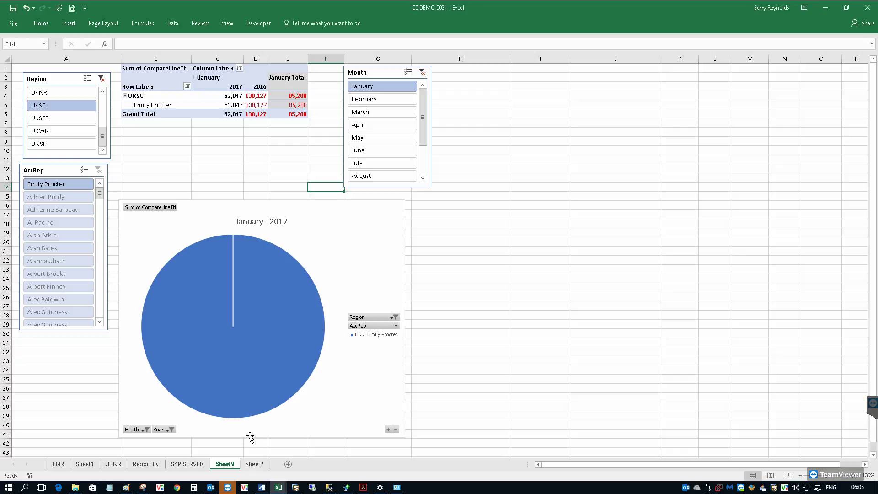
pyautogui.click(255, 465)
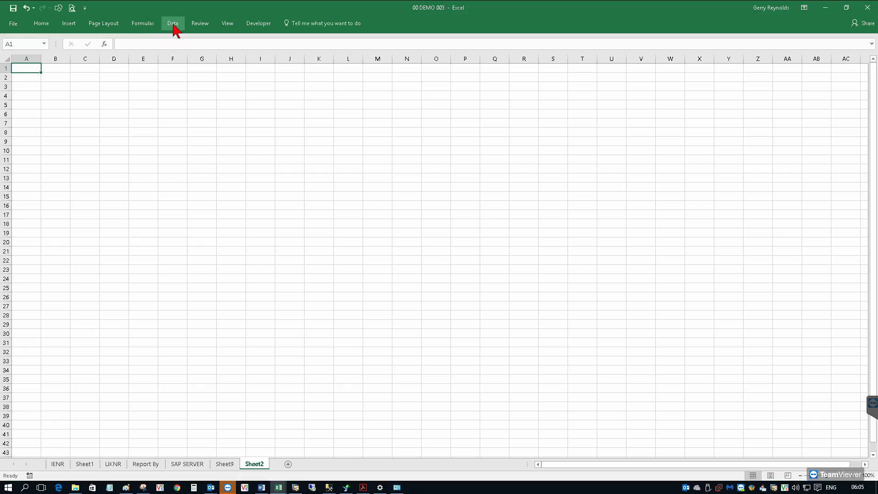
pyautogui.click(193, 465)
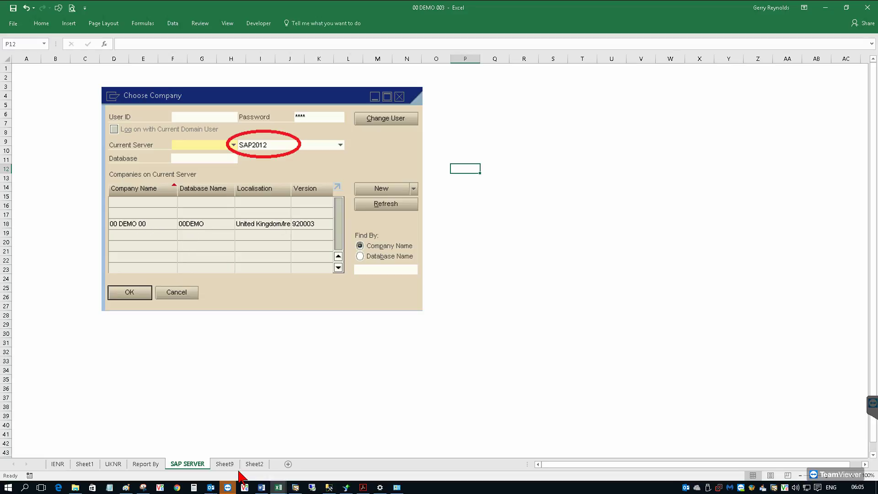
pyautogui.click(255, 467)
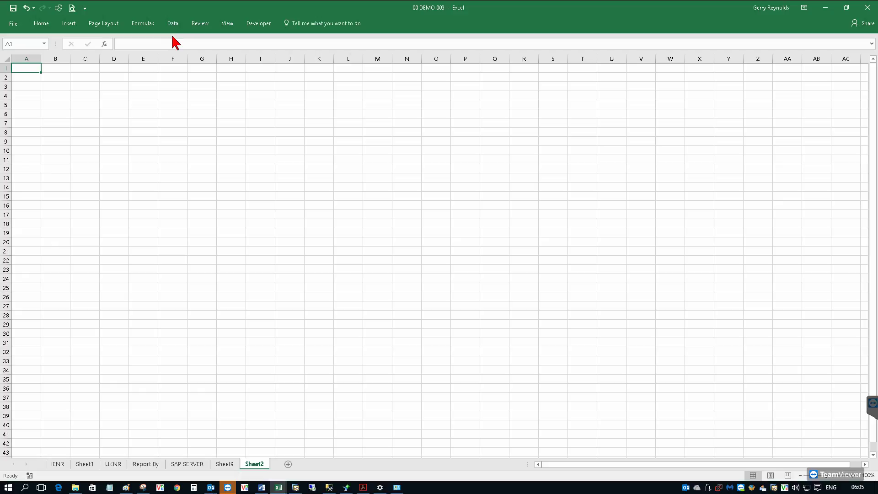
# Start a SQL Server data connection to server SAP2012.
pyautogui.click(174, 25)
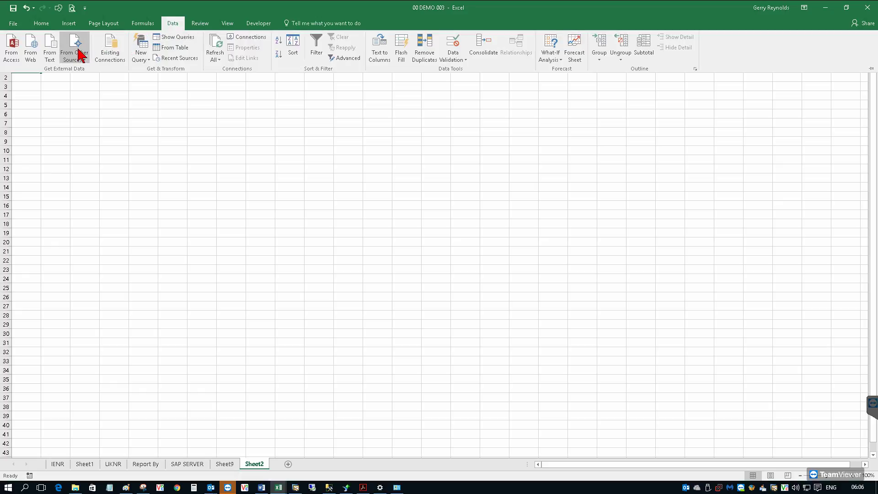
pyautogui.click(76, 53)
pyautogui.click(107, 81)
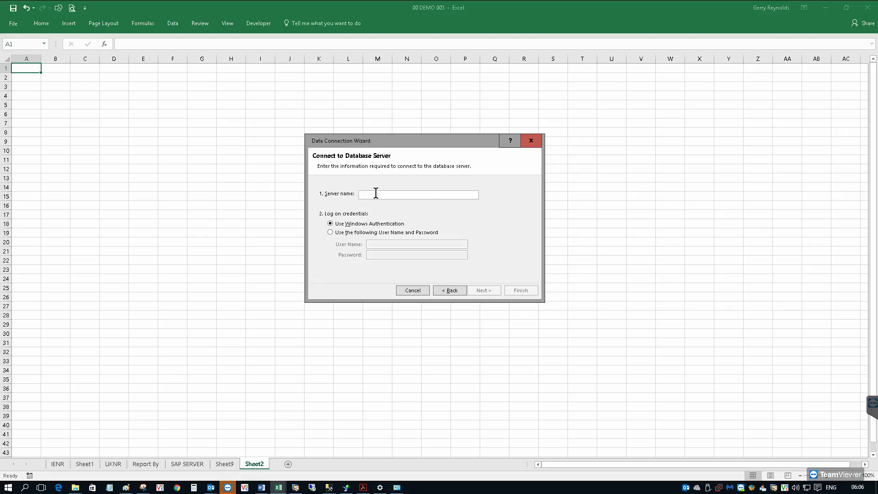
pyautogui.write('SAP2012')
# Log on with a SQL Server user name and password and continue to database selection.
pyautogui.click(356, 233)
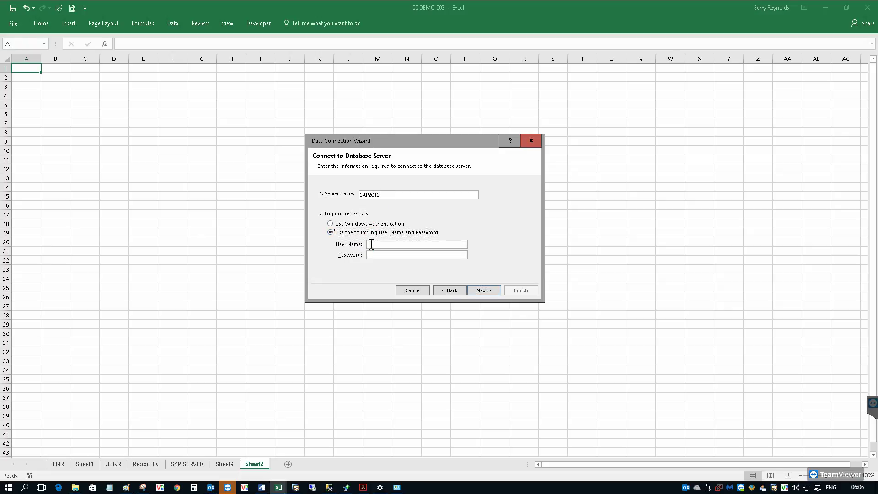
pyautogui.click(374, 245)
pyautogui.write('sa')
pyautogui.doubleClick(374, 244)
pyautogui.click(388, 255)
pyautogui.write('demo')
pyautogui.click(478, 291)
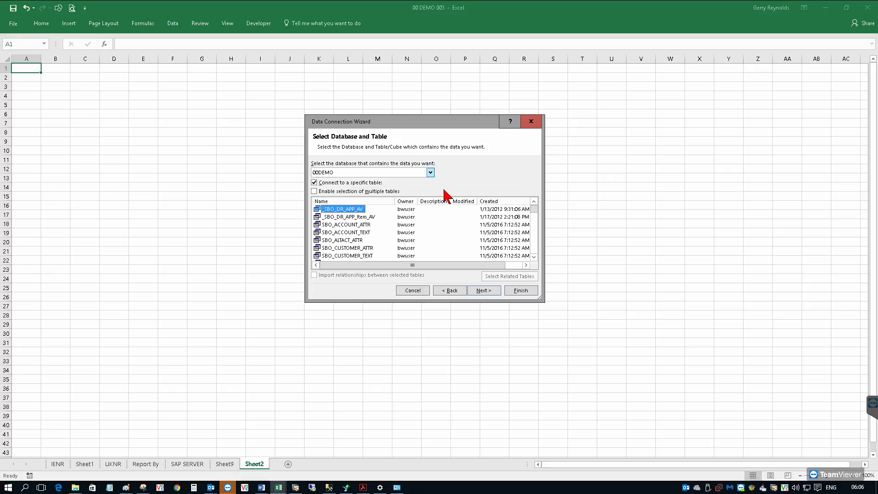
# Enlarge the Data Connection Wizard and widen its Type column to read the table list.
pyautogui.click(533, 239)
pyautogui.click(533, 238)
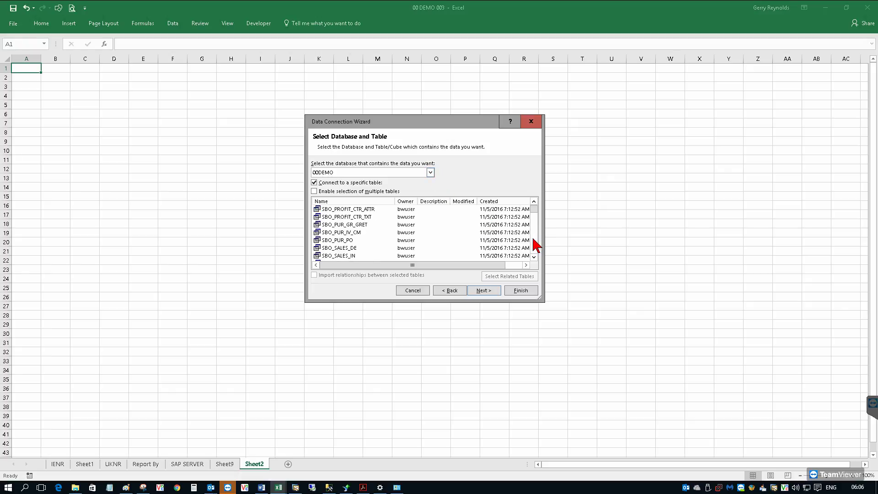
pyautogui.click(533, 238)
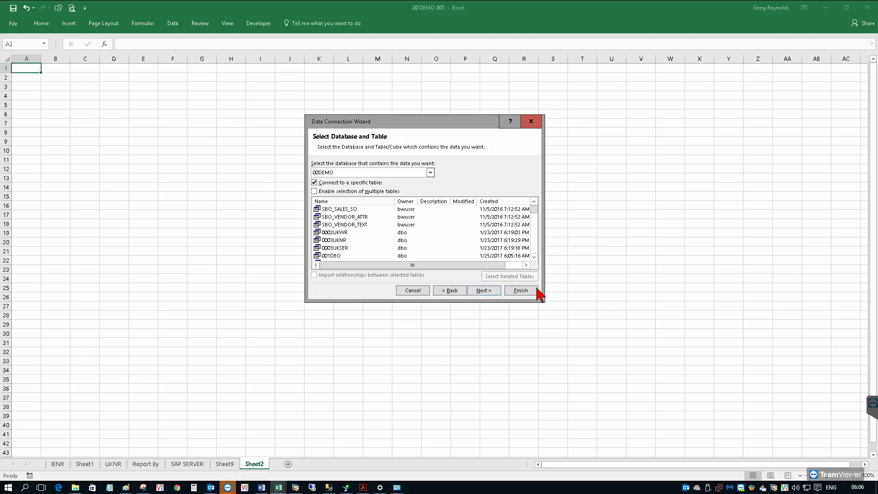
pyautogui.moveTo(542, 300); pyautogui.dragTo(680, 332)
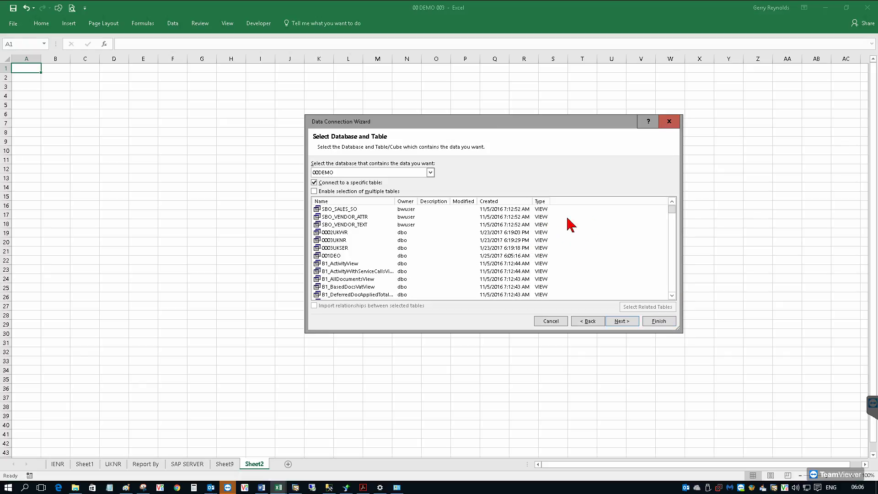
pyautogui.moveTo(672, 210); pyautogui.dragTo(667, 232)
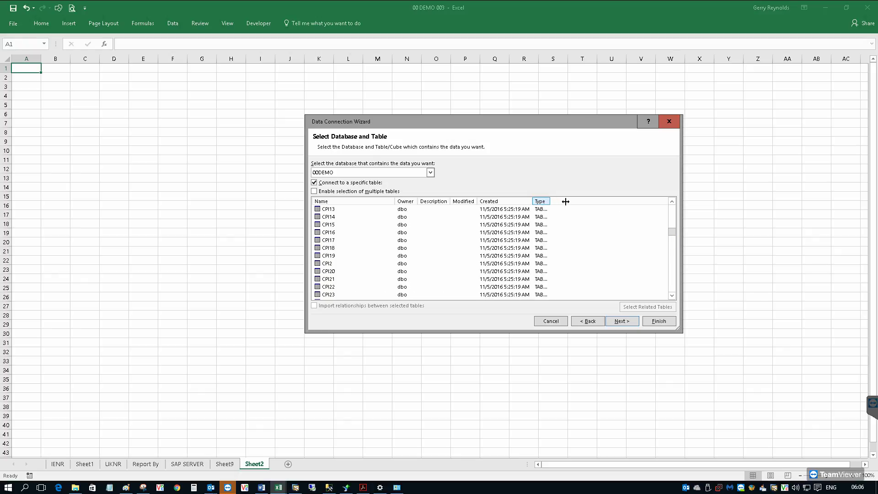
pyautogui.moveTo(566, 201); pyautogui.dragTo(567, 201)
pyautogui.moveTo(672, 232); pyautogui.dragTo(672, 254)
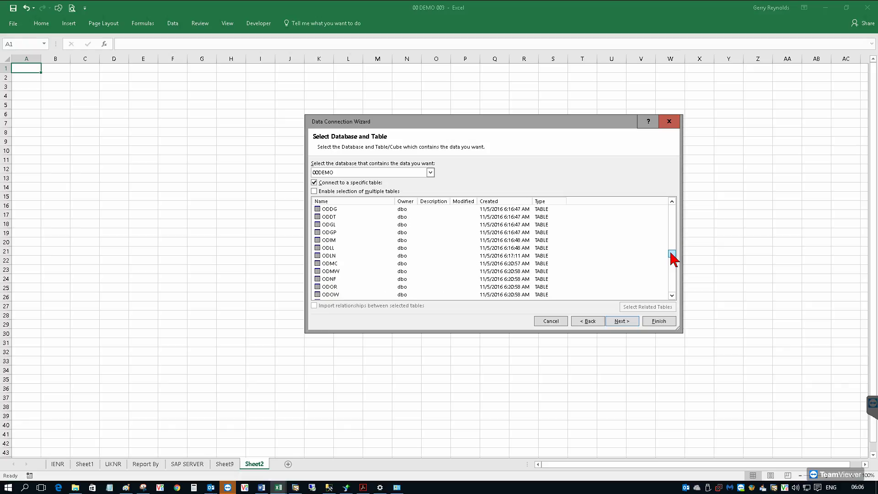
# Select the 001DEO view from the 00DEMO database and finish the connection.
pyautogui.click(336, 256)
pyautogui.scroll(-5, 334, 272)
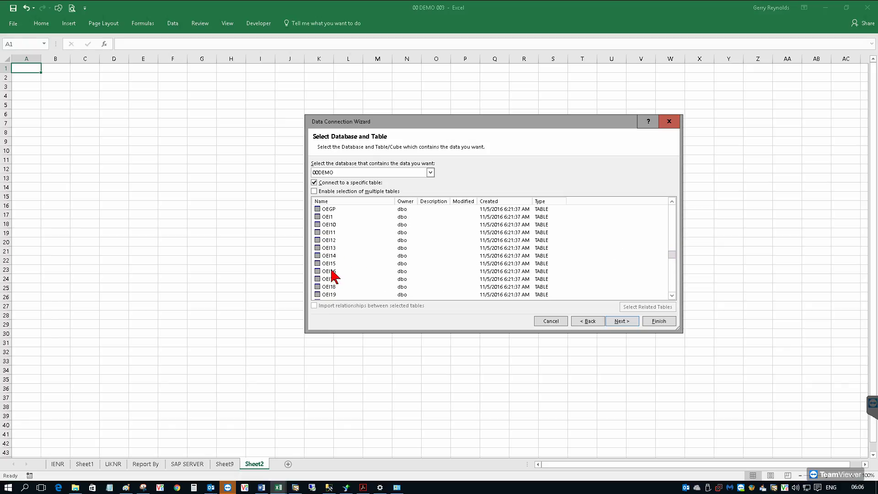
pyautogui.scroll(5, 334, 274)
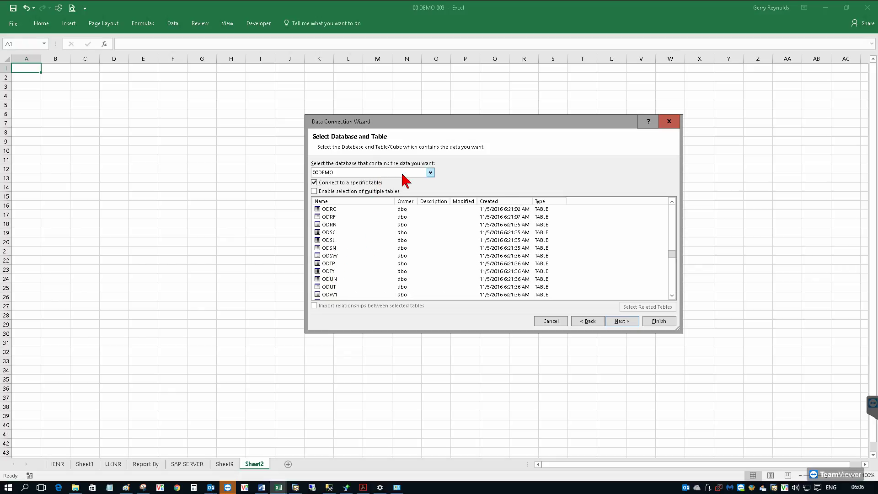
pyautogui.moveTo(672, 253); pyautogui.dragTo(669, 212)
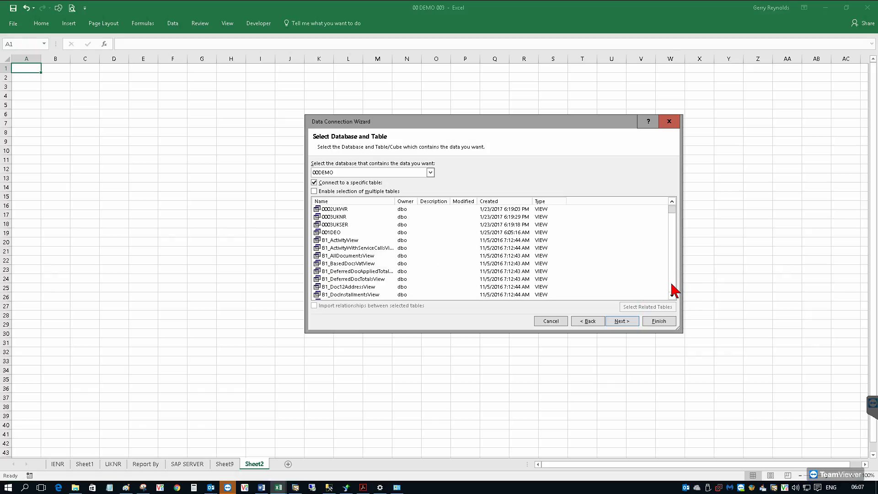
pyautogui.click(339, 232)
pyautogui.click(661, 324)
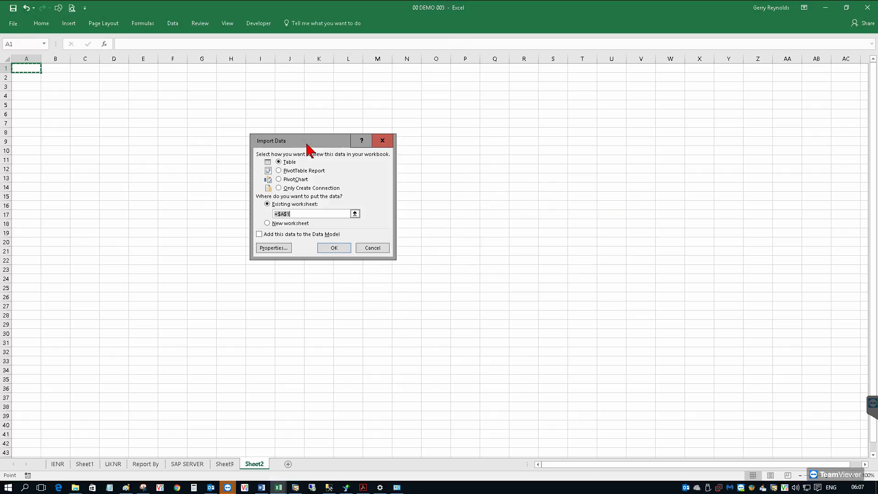
# Import the 001DEO data as a PivotTable Report at =$A$1 on the existing worksheet.
pyautogui.click(284, 171)
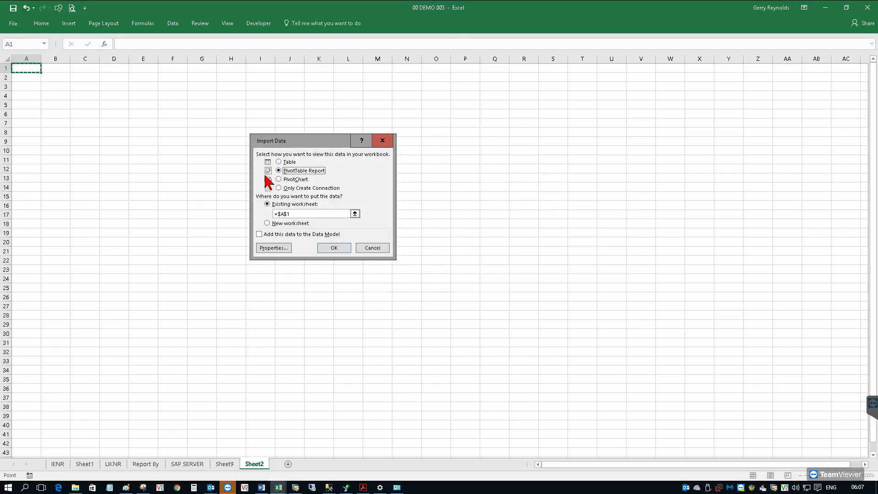
pyautogui.click(335, 249)
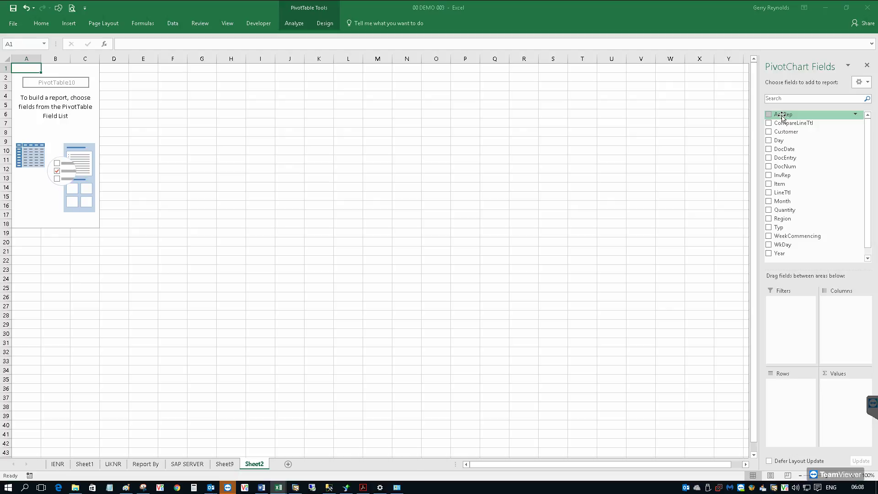
# Put AccRep in Rows and Sum of LineTtl in Values, formatted as Number with 1000 separator.
pyautogui.moveTo(783, 115); pyautogui.dragTo(785, 407)
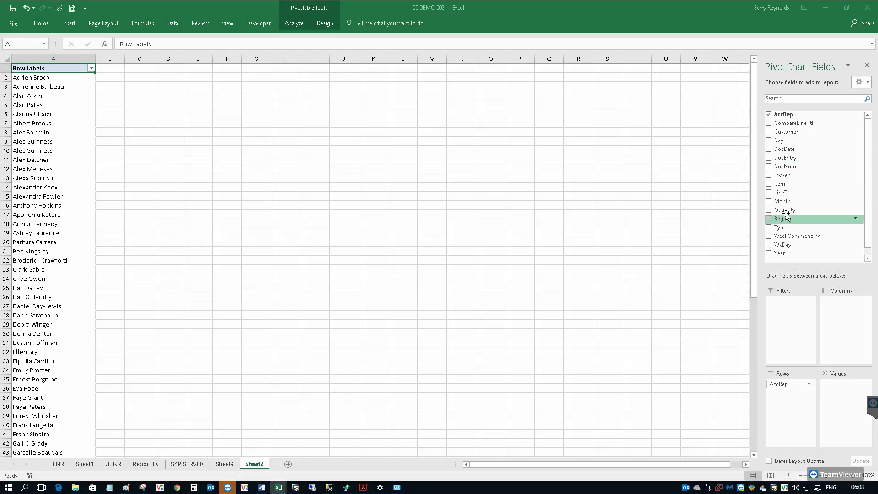
pyautogui.moveTo(786, 196); pyautogui.dragTo(843, 386)
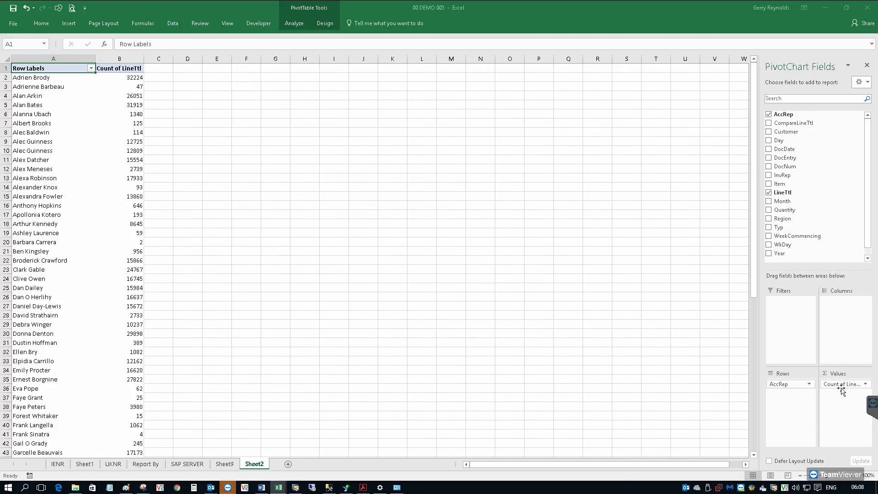
pyautogui.click(843, 387)
pyautogui.click(835, 379)
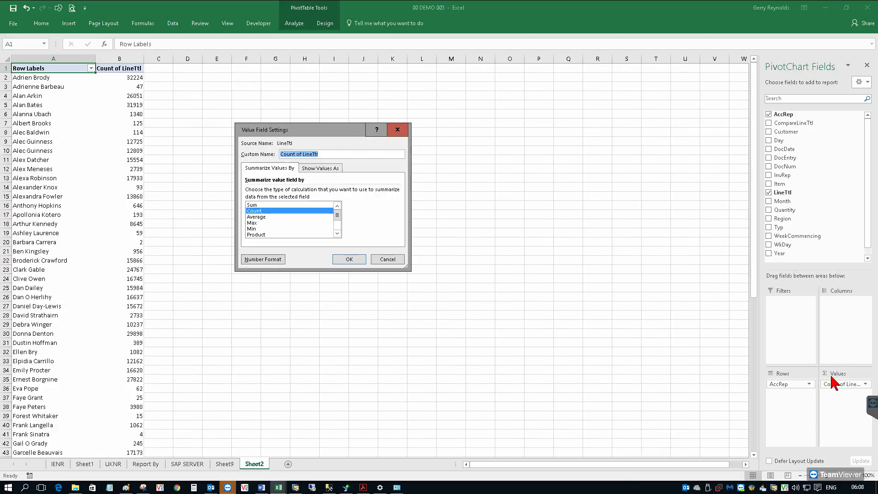
pyautogui.click(258, 205)
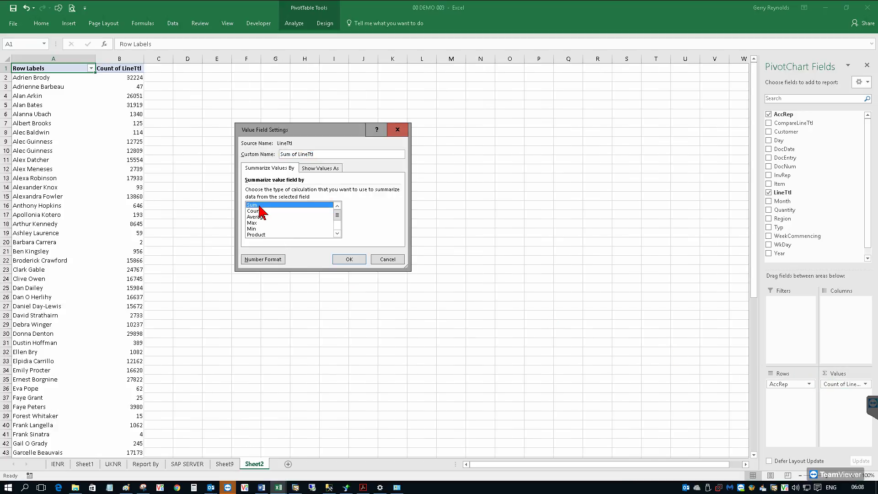
pyautogui.click(264, 259)
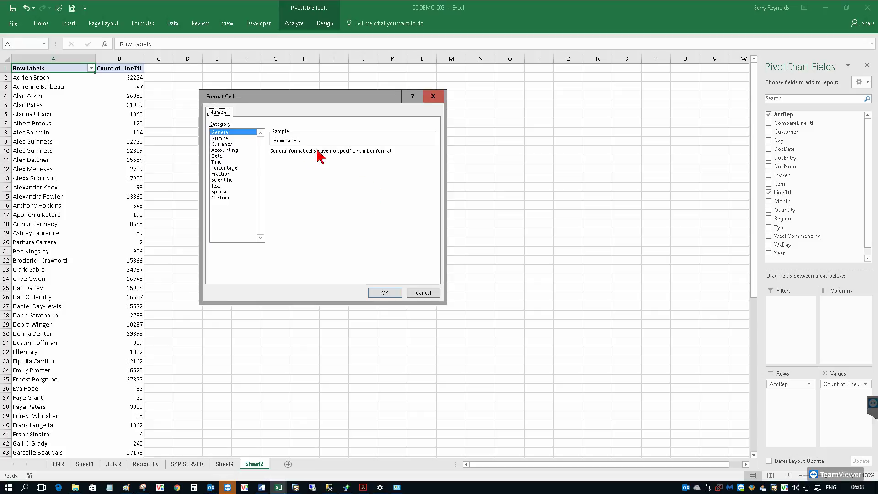
pyautogui.click(226, 138)
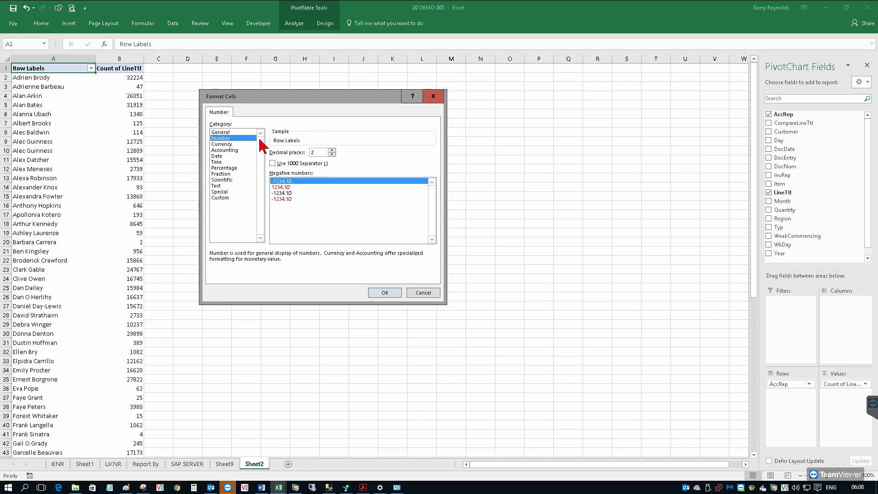
pyautogui.click(290, 164)
pyautogui.click(384, 293)
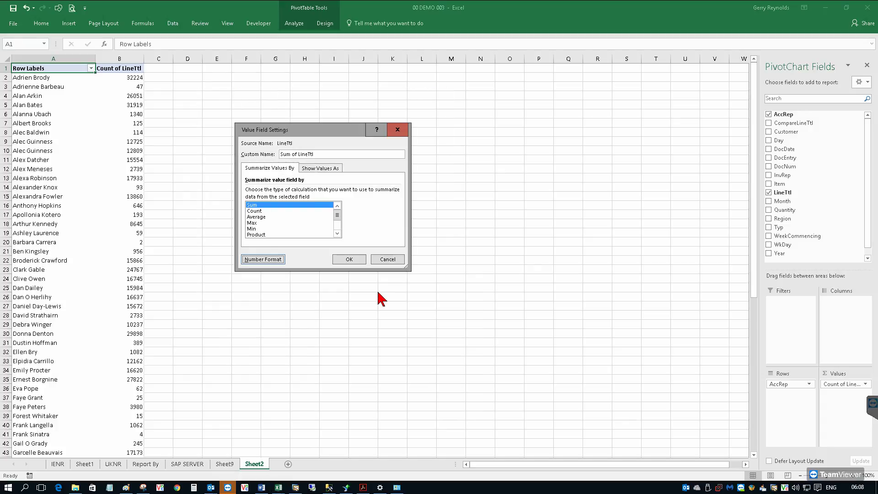
pyautogui.click(349, 259)
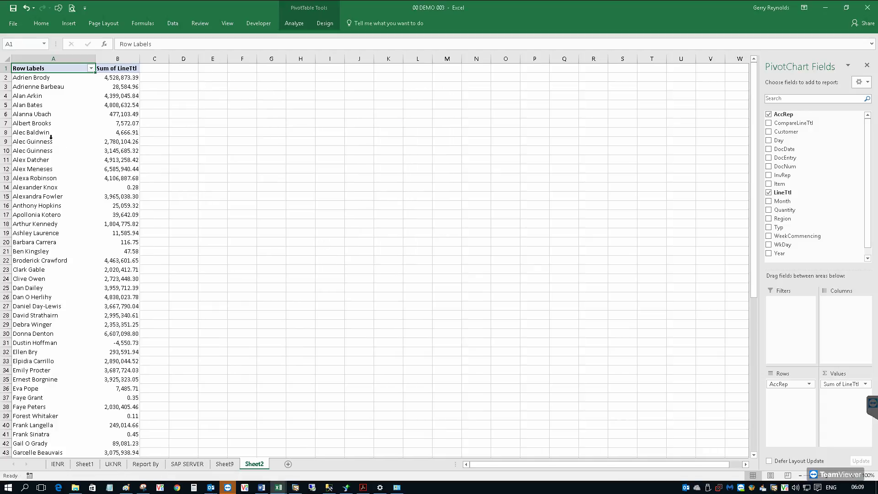
# Add Year to the rows under AccRep and place Month across the columns.
pyautogui.click(49, 180)
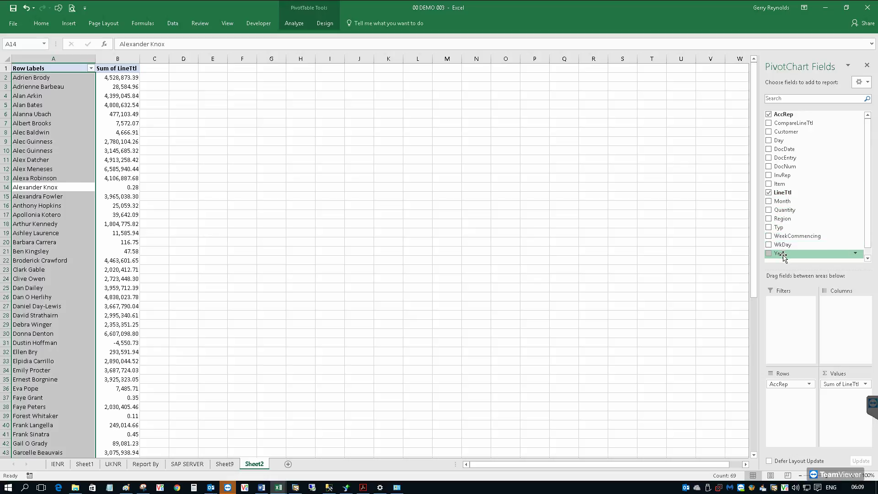
pyautogui.moveTo(783, 255); pyautogui.dragTo(772, 396)
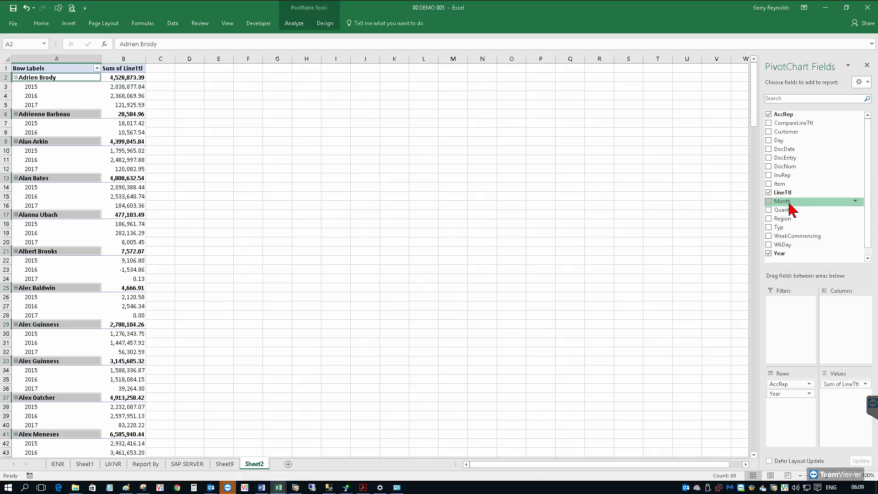
pyautogui.moveTo(785, 203); pyautogui.dragTo(783, 402)
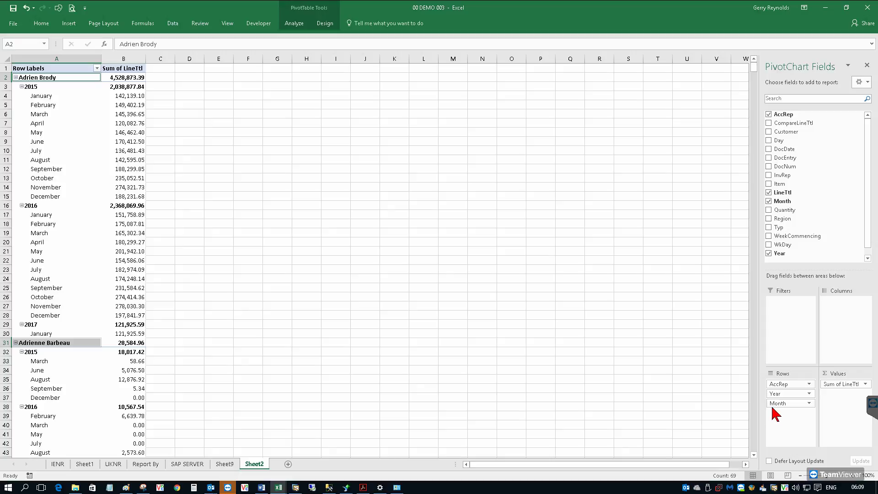
pyautogui.moveTo(780, 406); pyautogui.dragTo(829, 314)
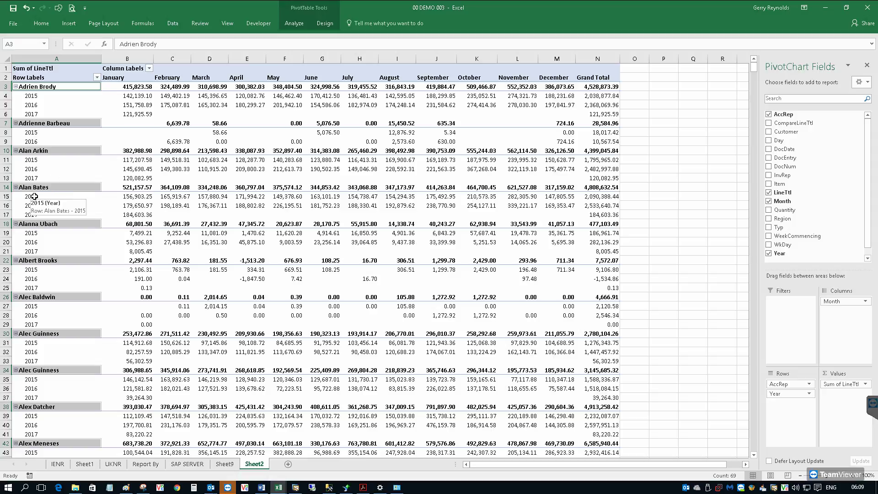
# Filter the Year row labels to 2016 only, then drag Year out of the Rows area.
pyautogui.moveTo(119, 200)
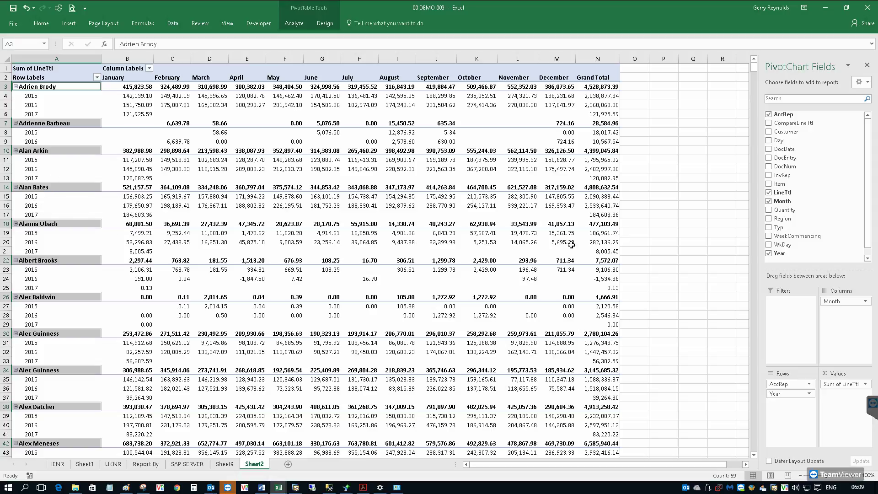
pyautogui.click(856, 255)
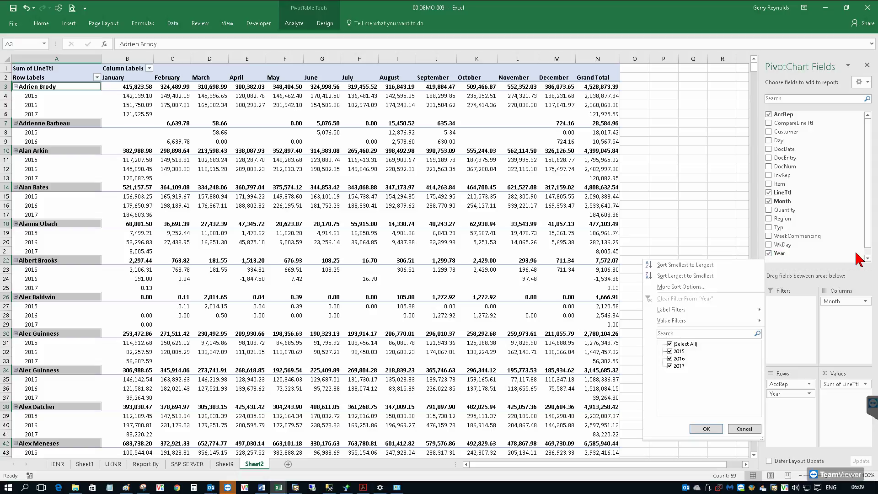
pyautogui.click(670, 344)
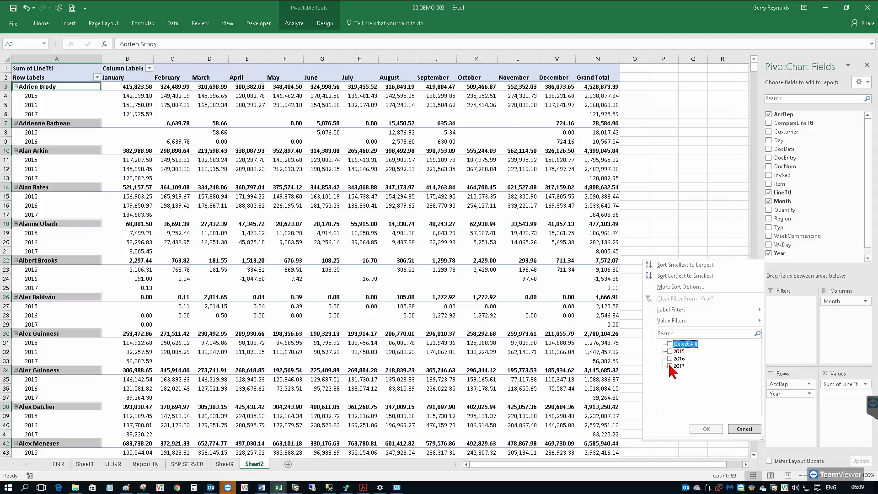
pyautogui.click(670, 358)
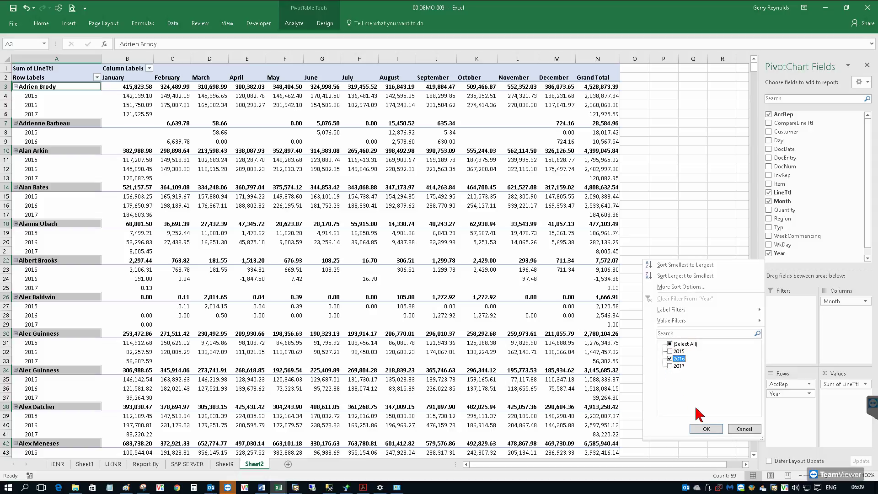
pyautogui.click(708, 429)
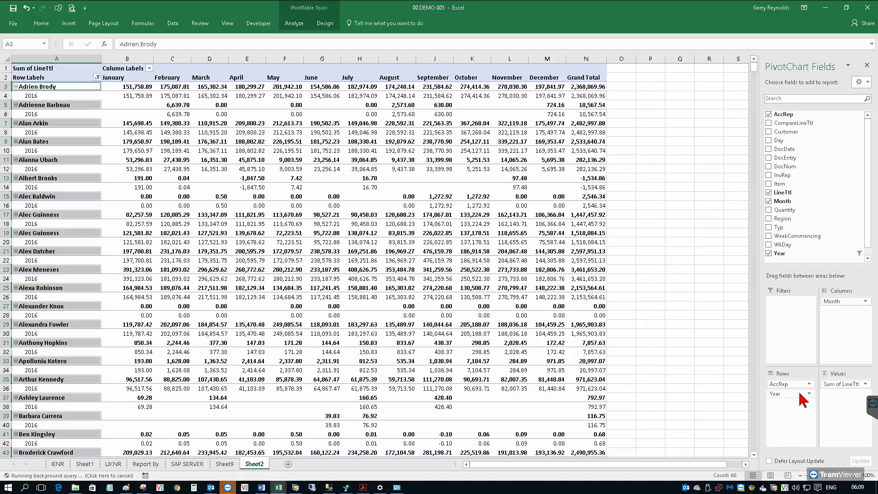
pyautogui.moveTo(803, 396); pyautogui.dragTo(807, 252)
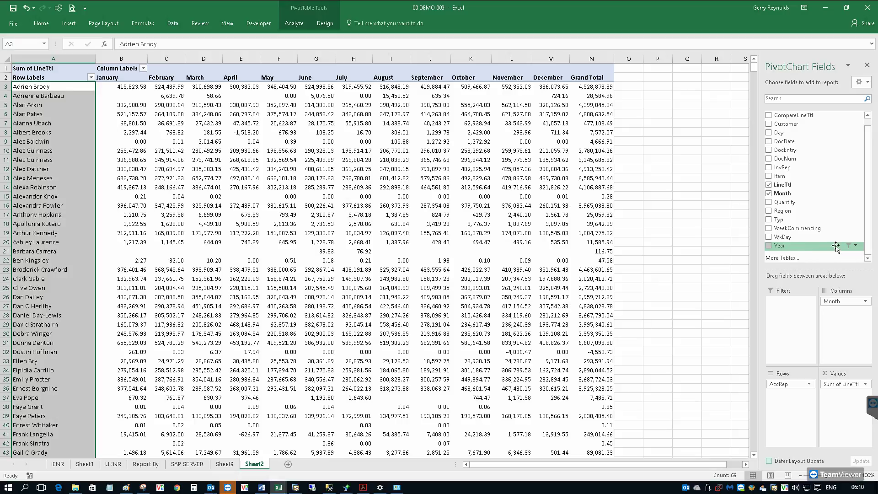
# Add Region to Rows above AccRep and collapse the entire Region field to totals.
pyautogui.click(30, 151)
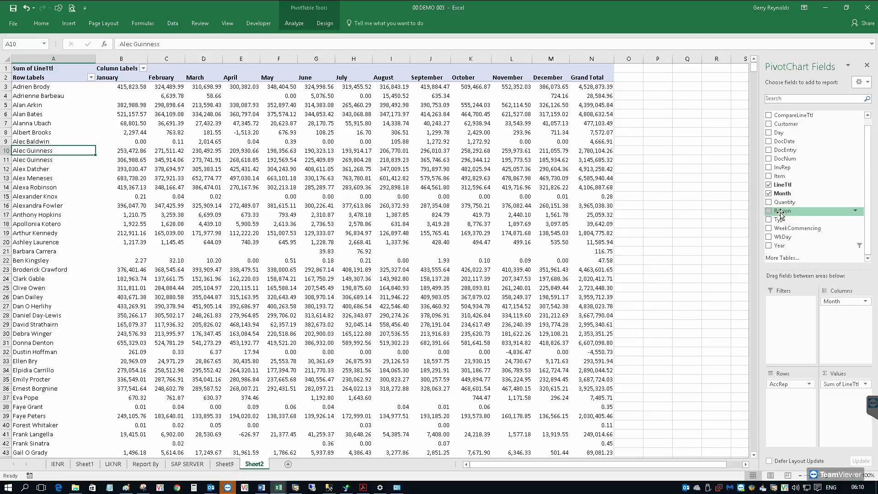
pyautogui.moveTo(781, 215); pyautogui.dragTo(780, 381)
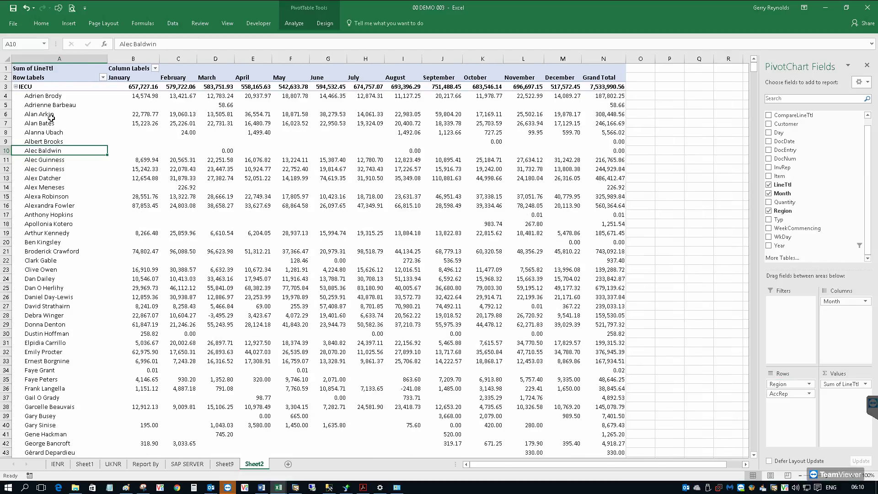
pyautogui.rightClick(45, 87)
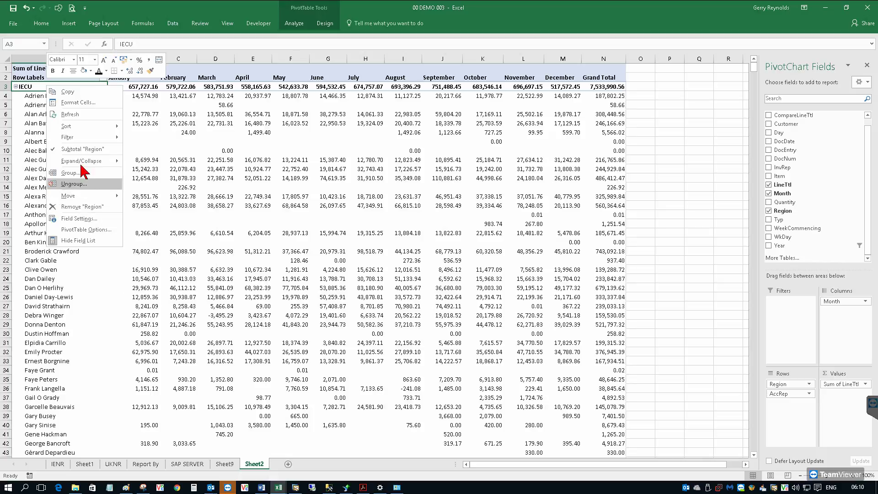
pyautogui.moveTo(82, 161)
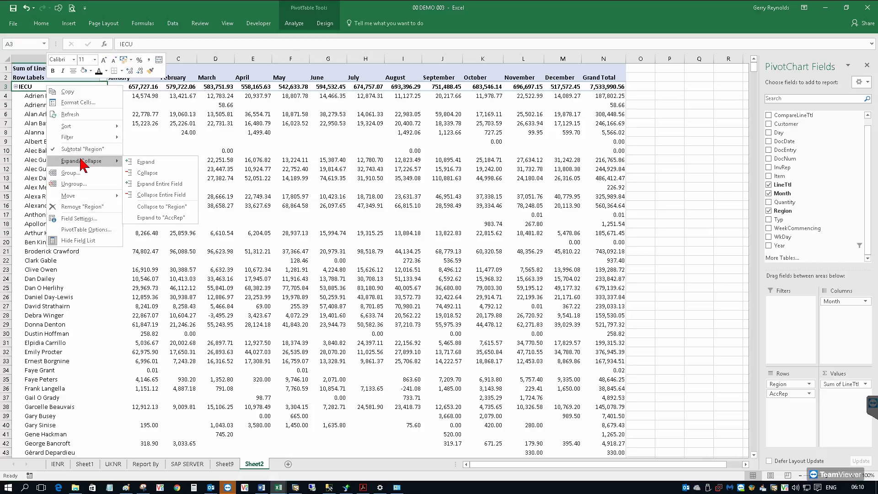
pyautogui.click(161, 194)
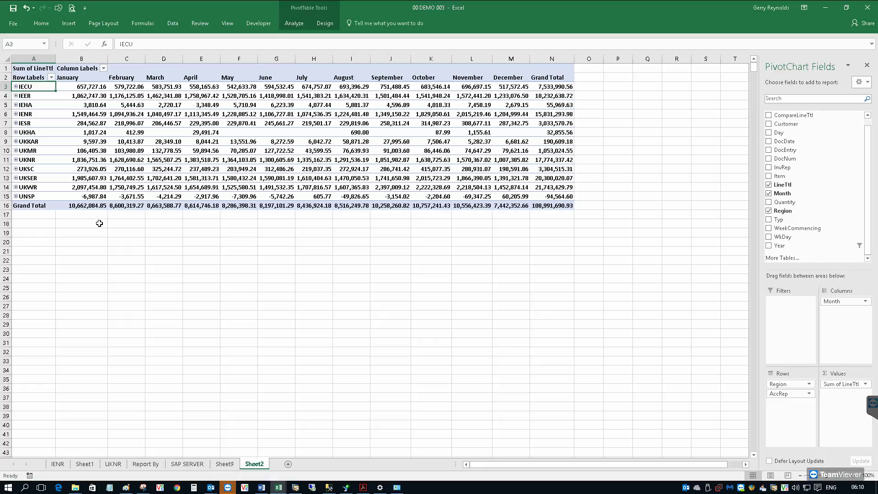
pyautogui.click(159, 160)
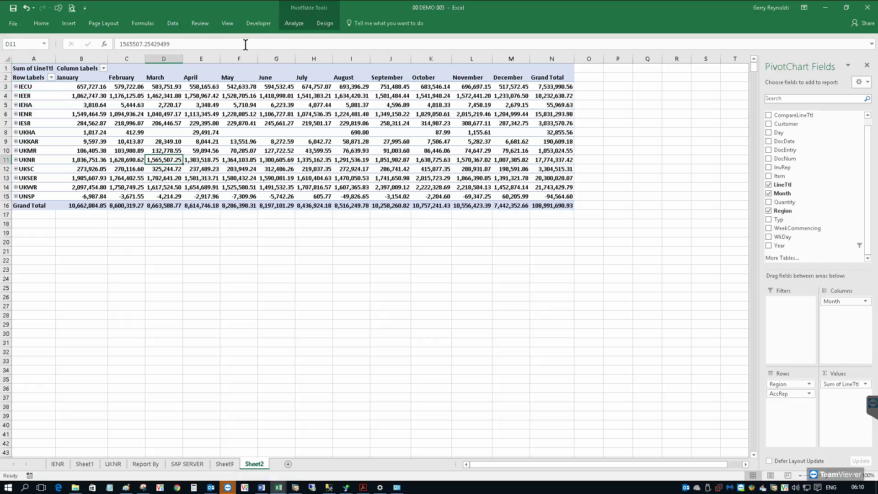
pyautogui.click(294, 24)
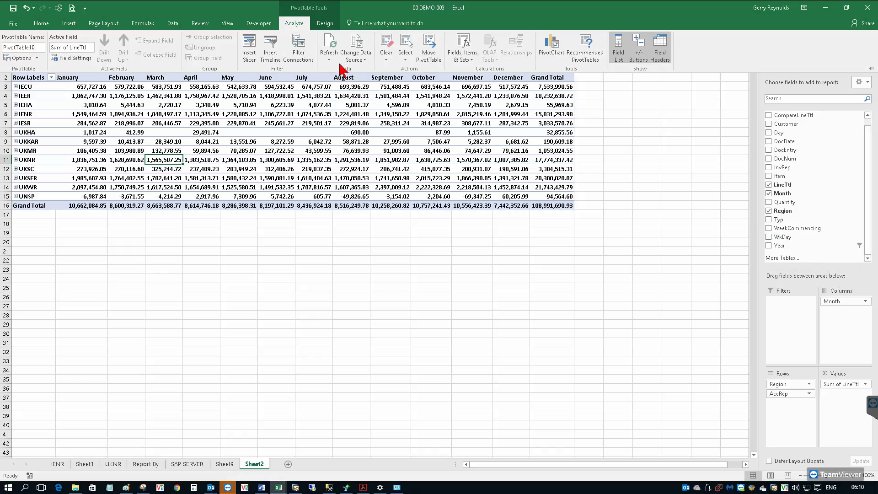
# Insert AccRep, Region, Year and Month slicers for the pivot table.
pyautogui.click(250, 48)
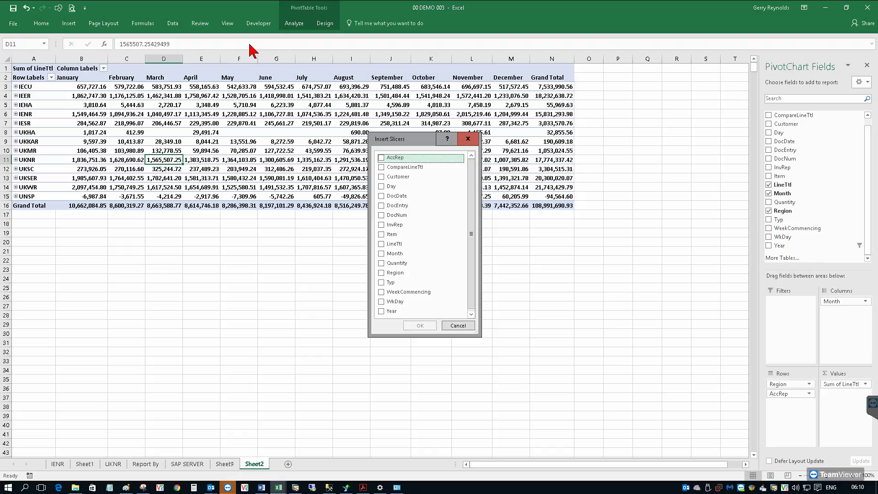
pyautogui.click(381, 158)
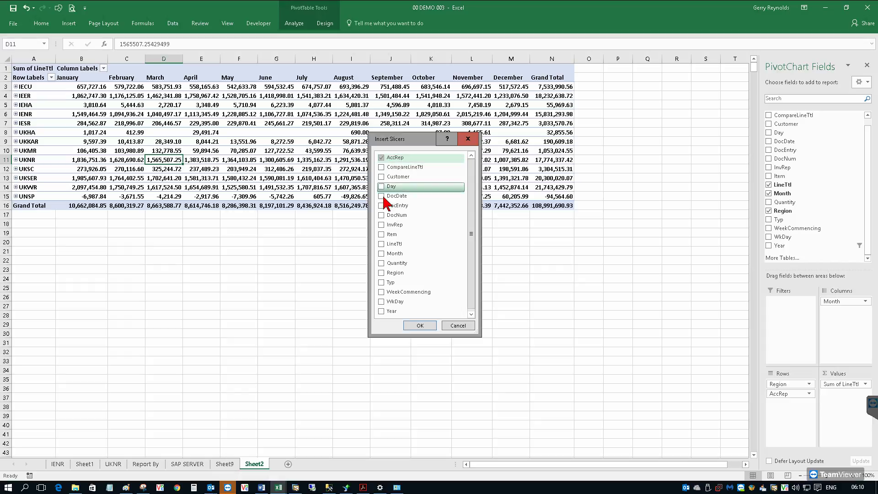
pyautogui.click(386, 274)
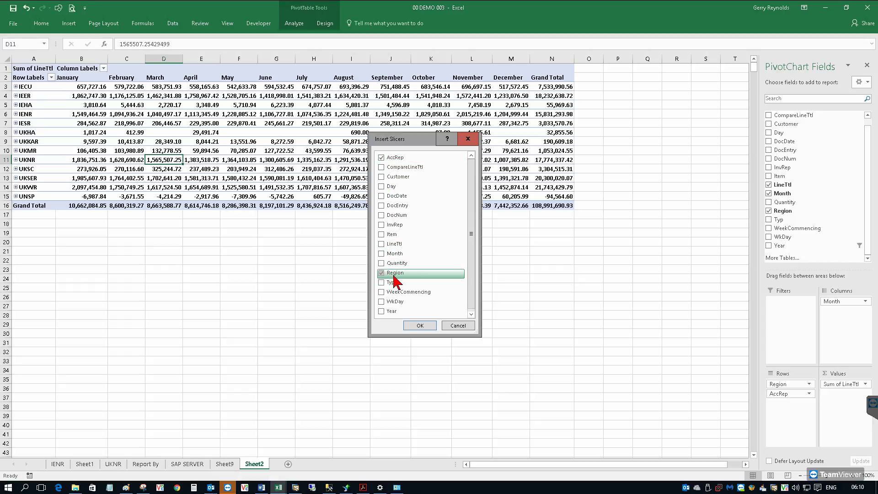
pyautogui.click(381, 311)
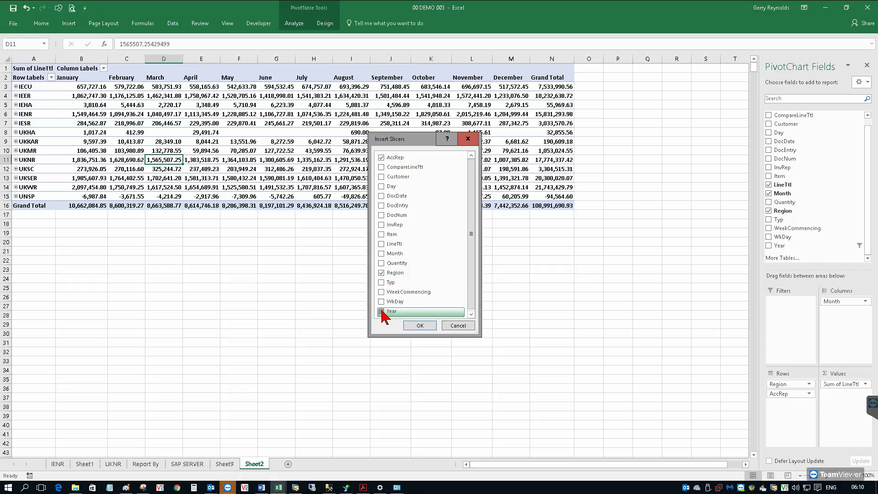
pyautogui.click(382, 254)
pyautogui.click(420, 325)
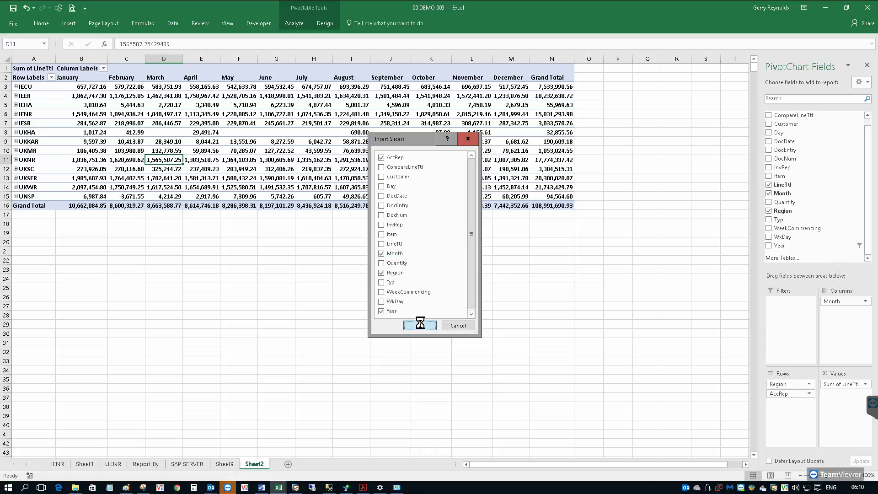
# Insert an empty column at column A before the pivot table.
pyautogui.click(37, 59)
pyautogui.rightClick(40, 60)
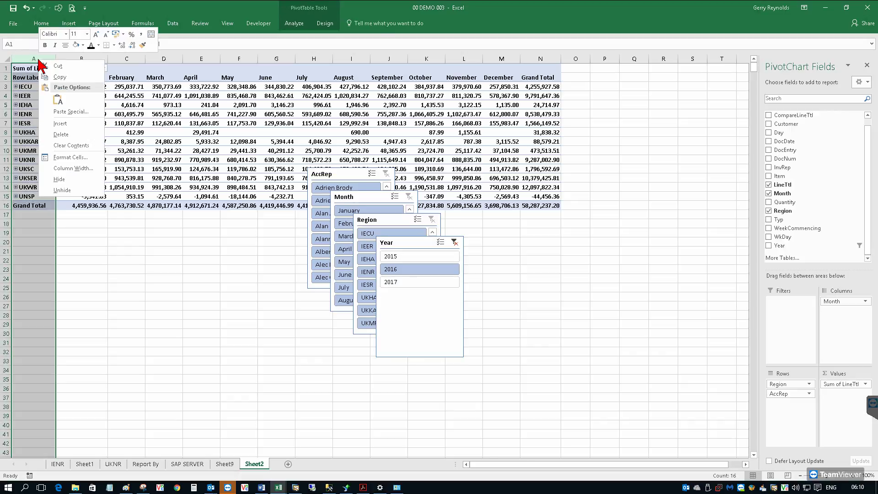
pyautogui.click(60, 124)
# Widen column A and arrange the Year, Region and Month slicers at its top.
pyautogui.moveTo(40, 57); pyautogui.dragTo(181, 57)
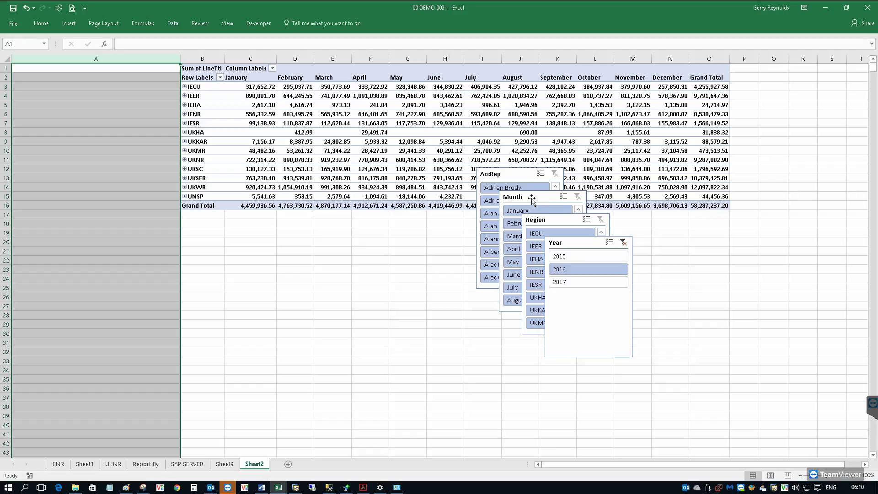
pyautogui.moveTo(558, 239); pyautogui.dragTo(26, 69)
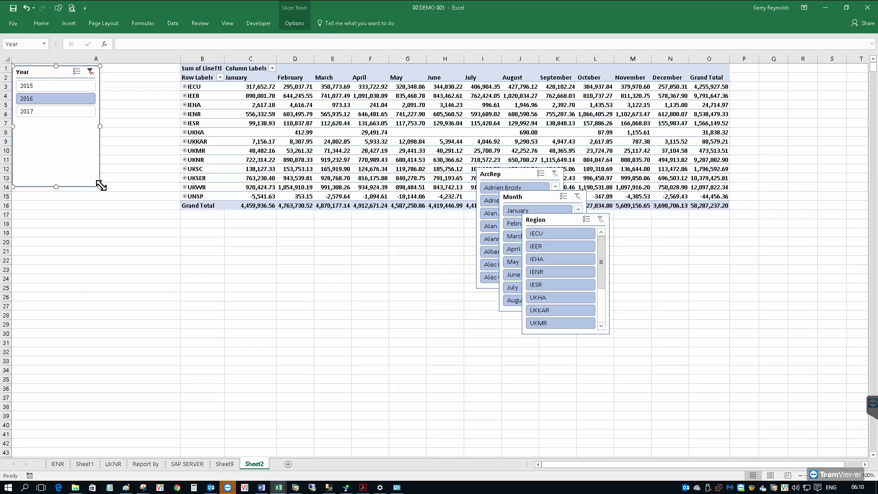
pyautogui.moveTo(100, 186); pyautogui.dragTo(72, 118)
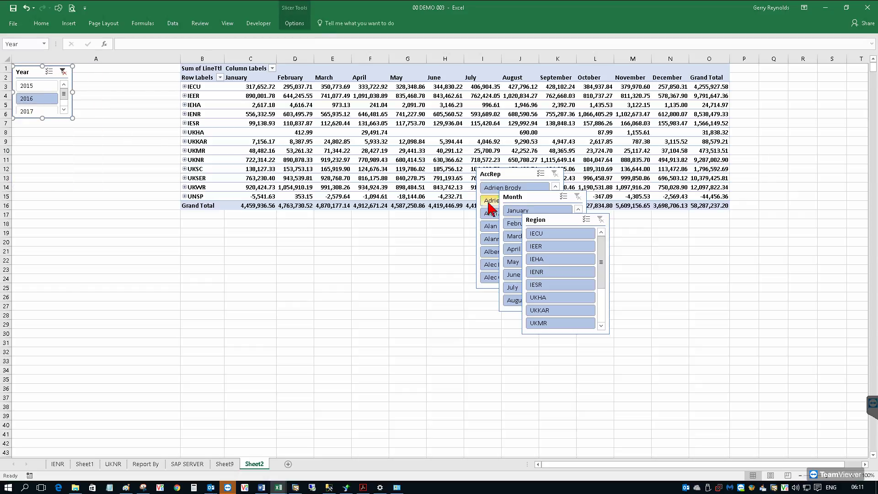
pyautogui.moveTo(549, 221); pyautogui.dragTo(41, 132)
pyautogui.moveTo(536, 197); pyautogui.dragTo(118, 73)
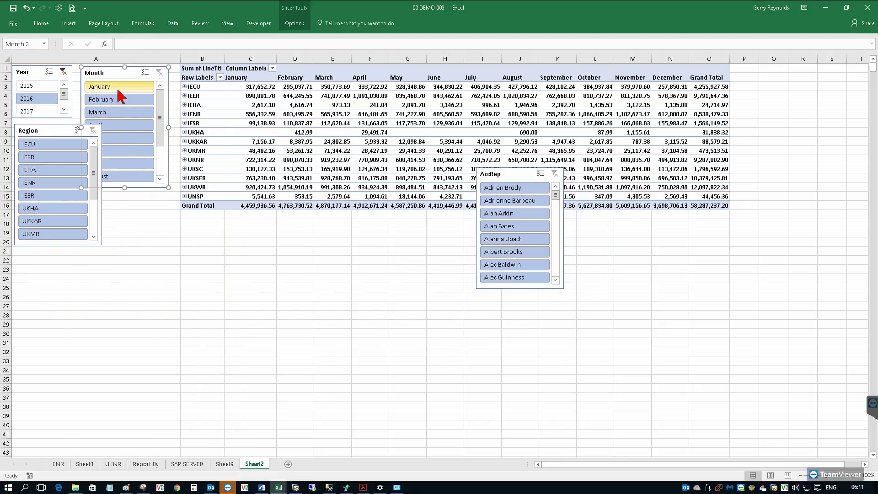
# Narrow the Region slicer and place an enlarged AccRep slicer below it.
pyautogui.click(94, 210)
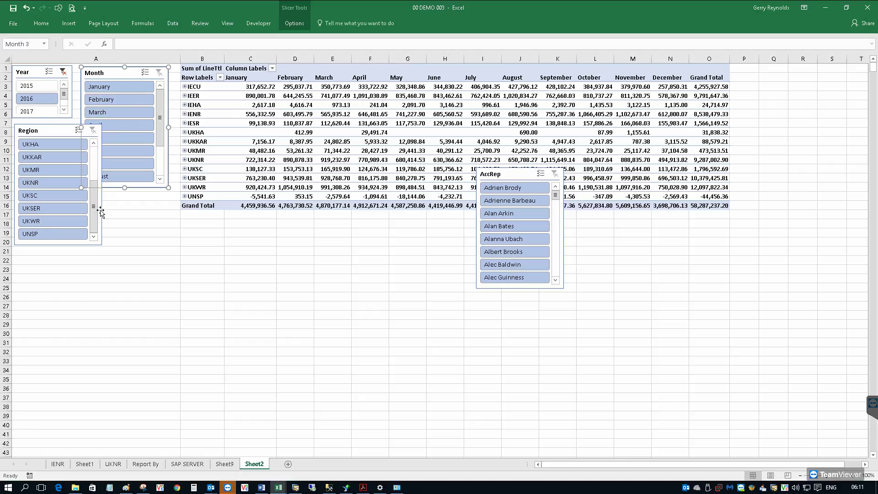
pyautogui.click(101, 210)
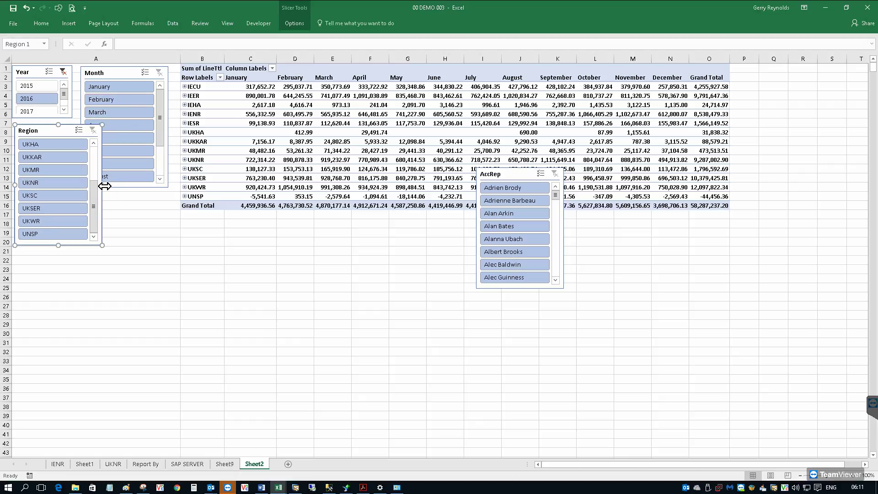
pyautogui.moveTo(104, 184); pyautogui.dragTo(81, 184)
pyautogui.moveTo(498, 172); pyautogui.dragTo(79, 251)
pyautogui.click(80, 243)
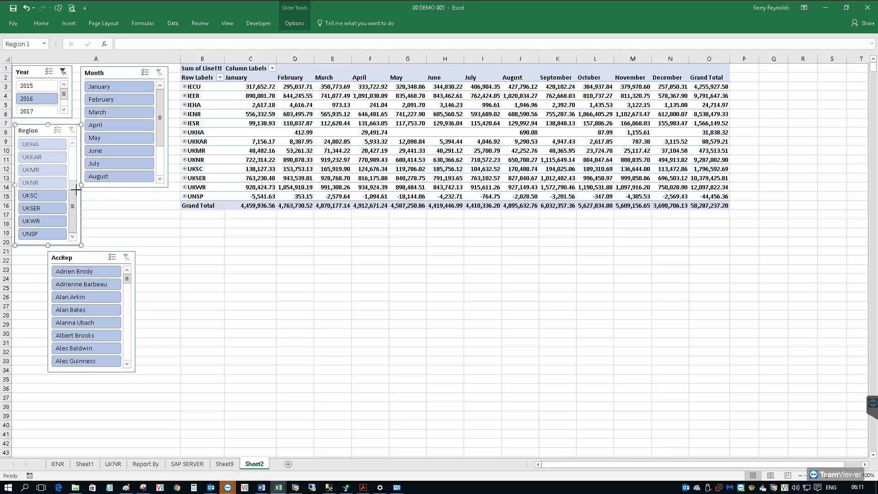
pyautogui.moveTo(76, 190); pyautogui.dragTo(76, 190)
pyautogui.moveTo(86, 255); pyautogui.dragTo(57, 204)
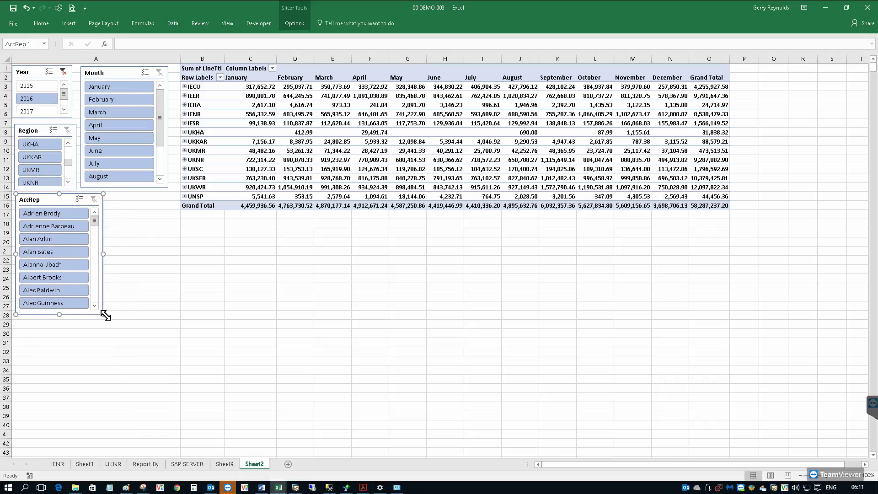
pyautogui.moveTo(106, 315); pyautogui.dragTo(154, 428)
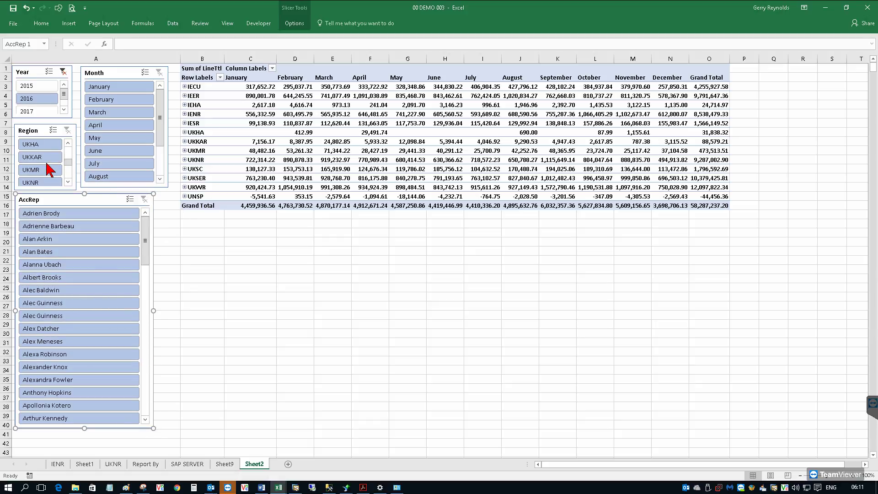
# Slice to region UKNR and expand the entire Region field to list reps.
pyautogui.click(45, 183)
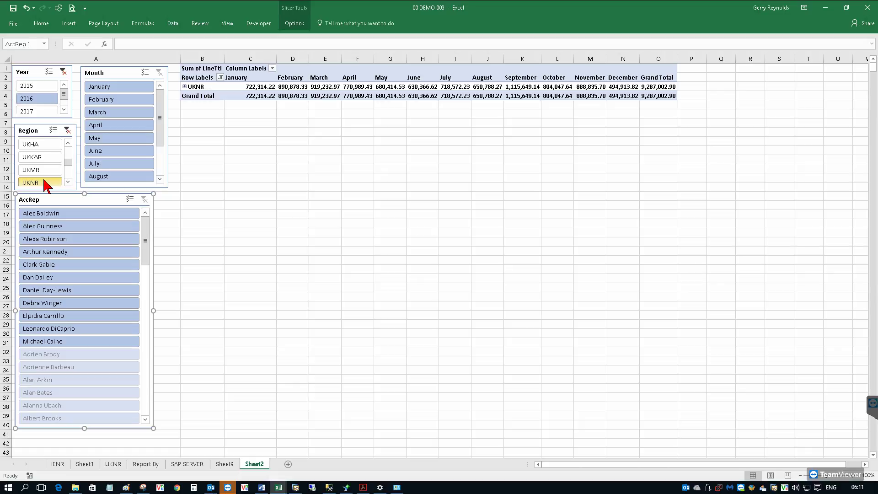
pyautogui.rightClick(186, 88)
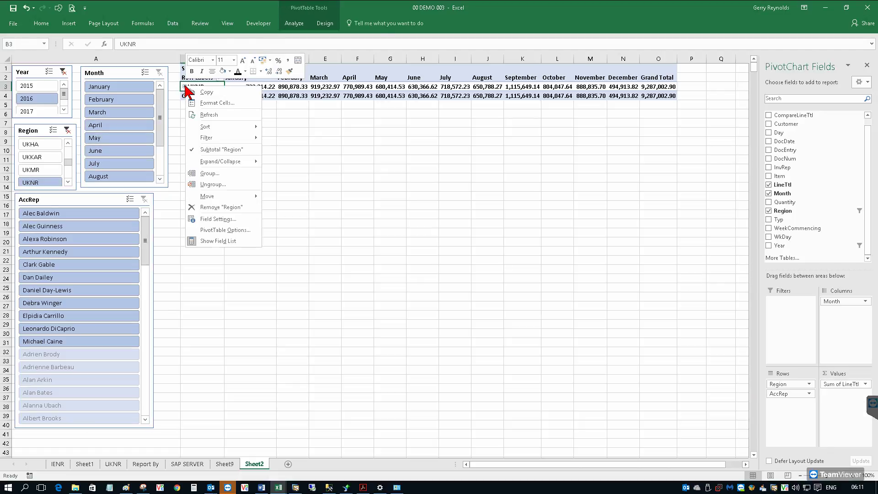
pyautogui.moveTo(216, 167)
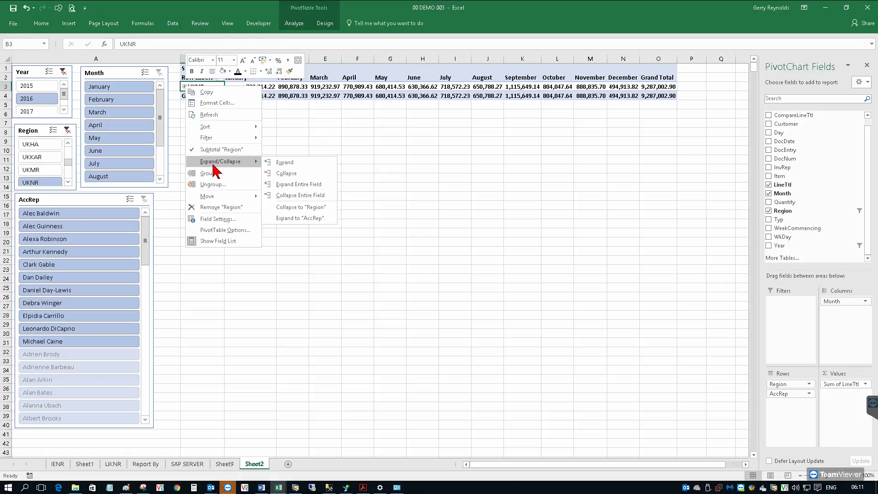
pyautogui.click(300, 184)
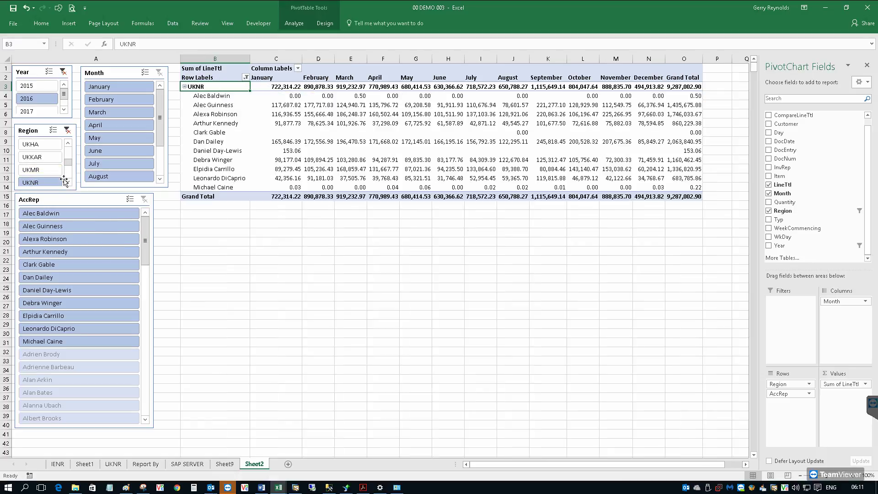
# Step the Region slicer through UKSER and UKWR, ending on IENR.
pyautogui.scroll(-3, 71, 181)
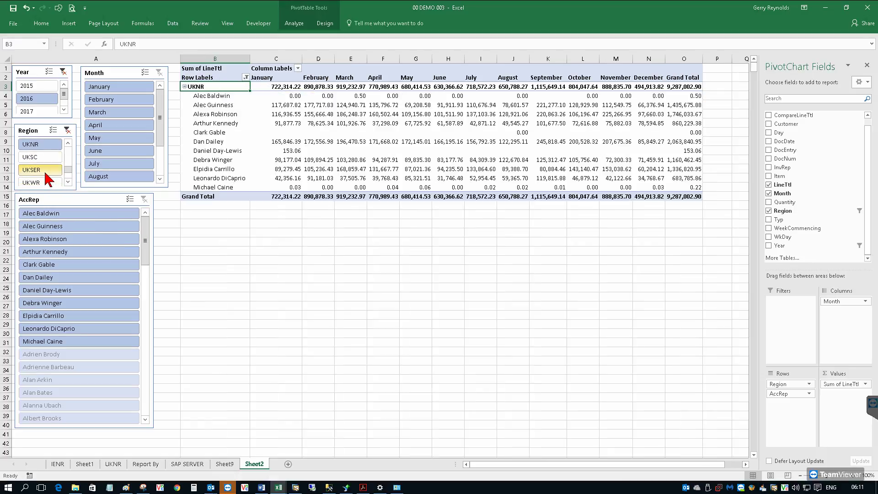
pyautogui.click(46, 170)
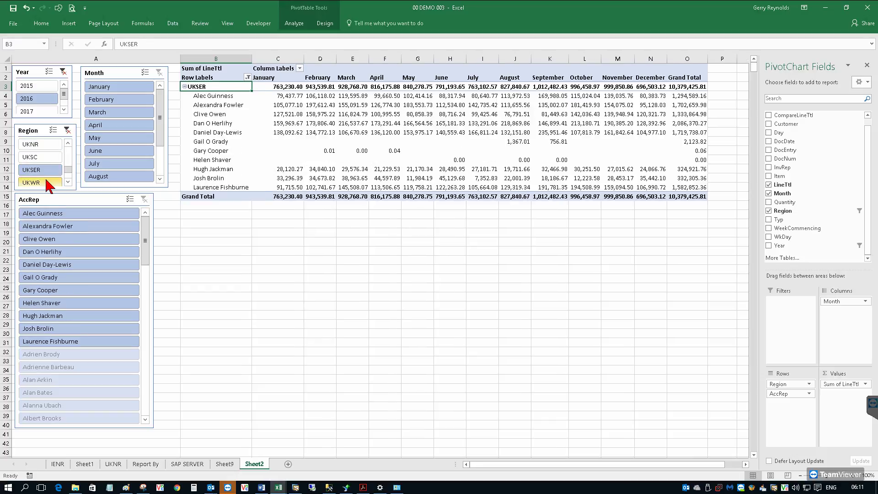
pyautogui.click(44, 182)
pyautogui.scroll(1, 70, 180)
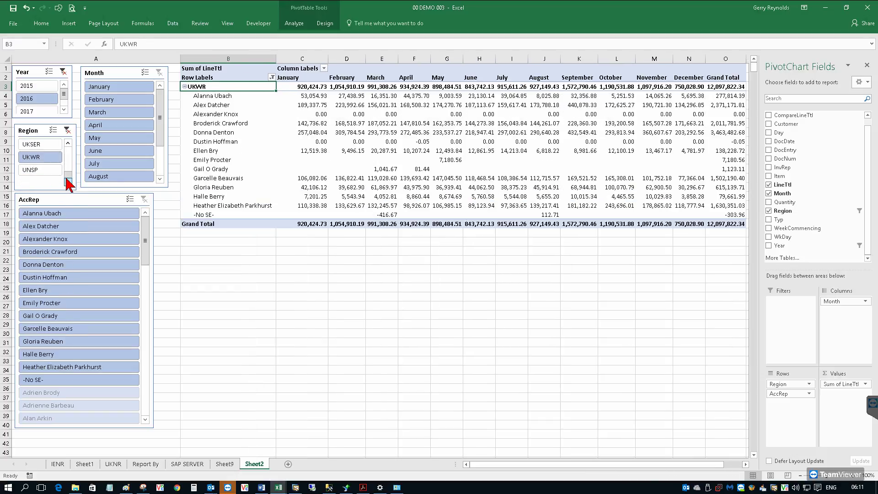
pyautogui.scroll(3, 71, 167)
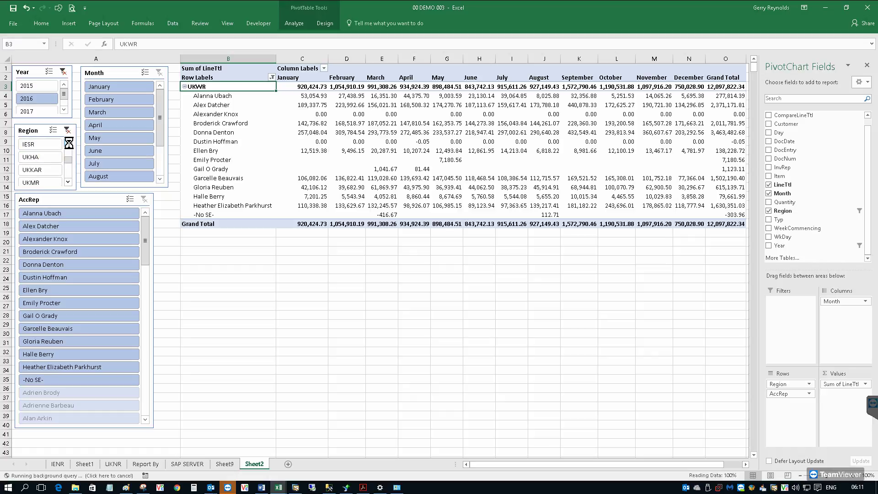
pyautogui.click(68, 143)
pyautogui.click(68, 143)
pyautogui.click(41, 157)
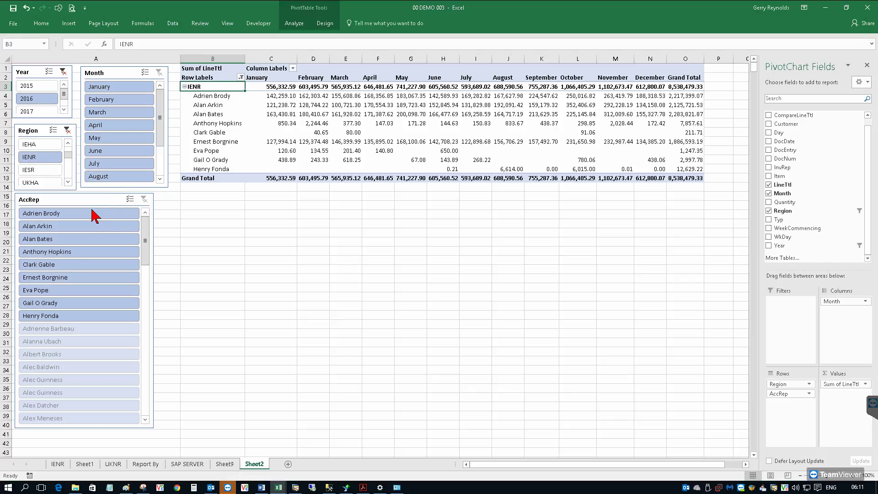
# Multi-select seven IENR reps in the AccRep slicer, excluding two.
pyautogui.click(77, 239)
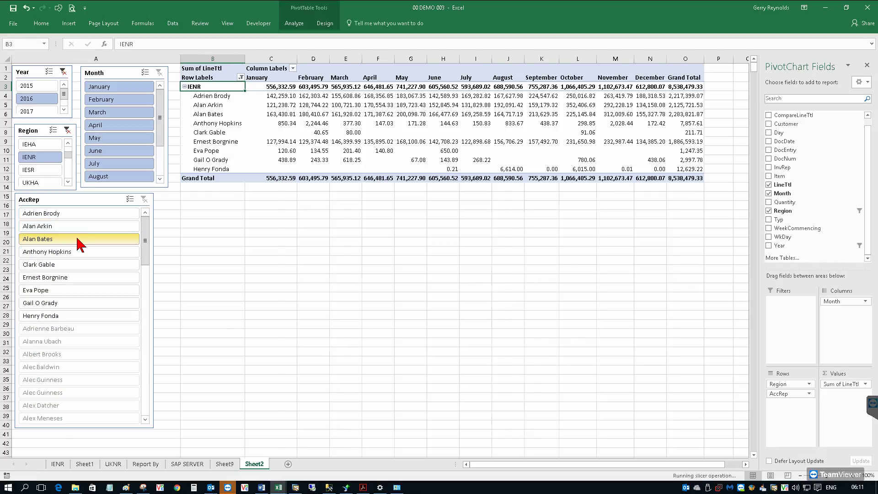
pyautogui.moveTo(81, 260); pyautogui.dragTo(76, 322)
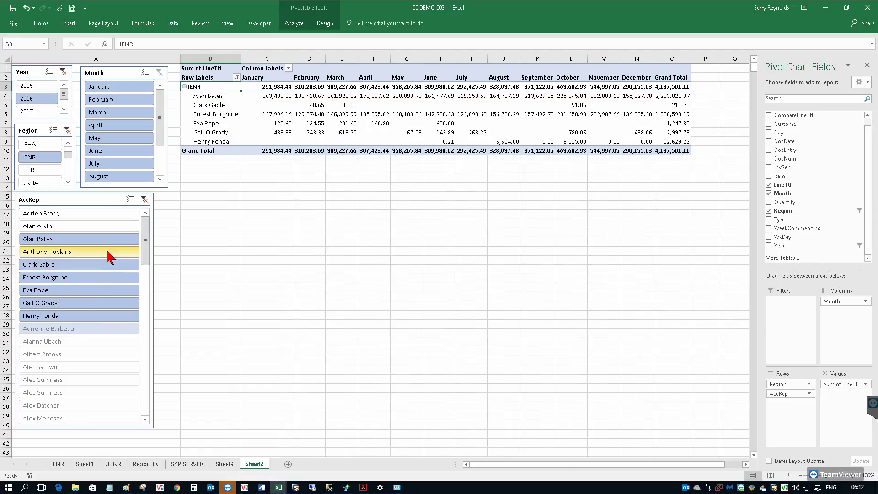
pyautogui.keyDown('ctrl'); pyautogui.click(115, 213); pyautogui.keyUp('ctrl')
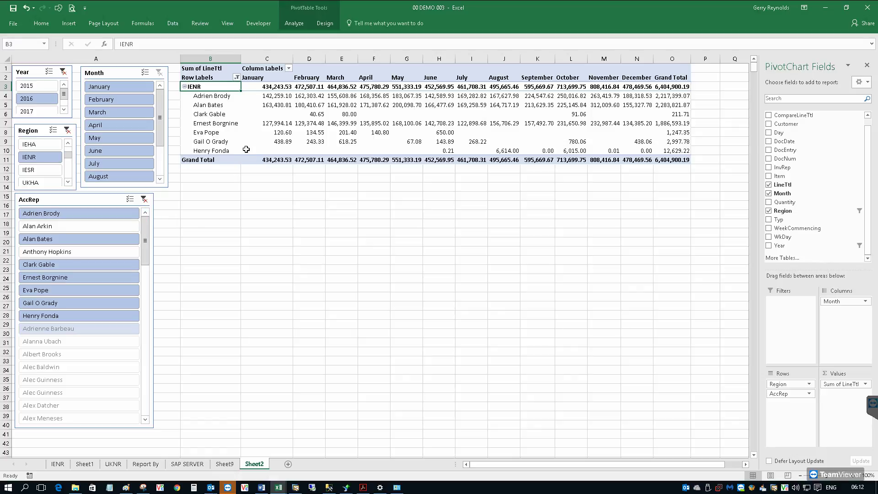
pyautogui.click(257, 124)
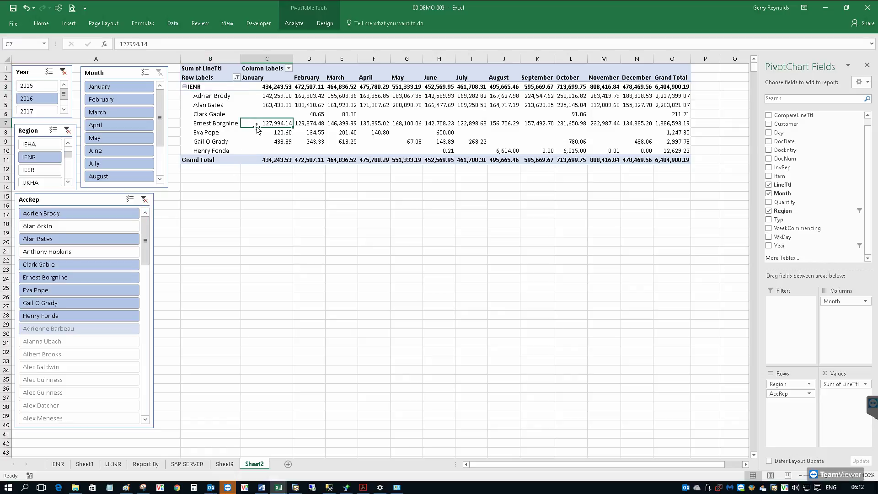
# Insert a pie PivotChart from the pivot, place it below the table and enlarge it.
pyautogui.click(295, 23)
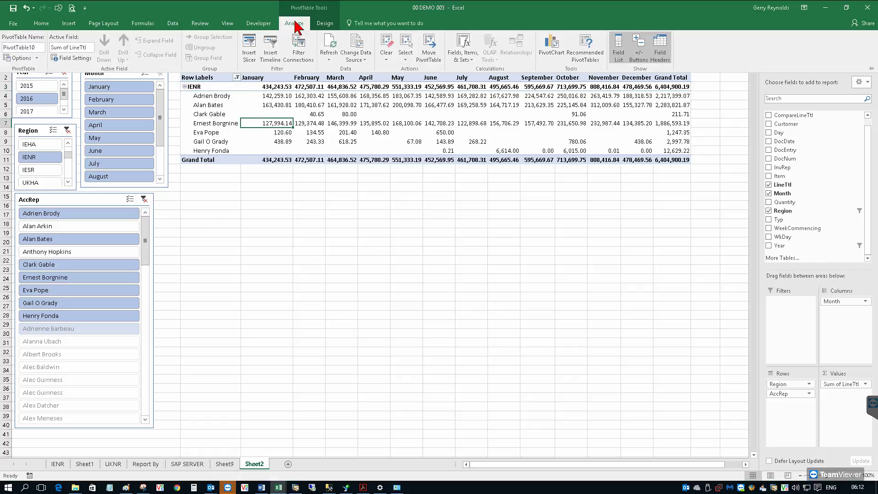
pyautogui.click(544, 51)
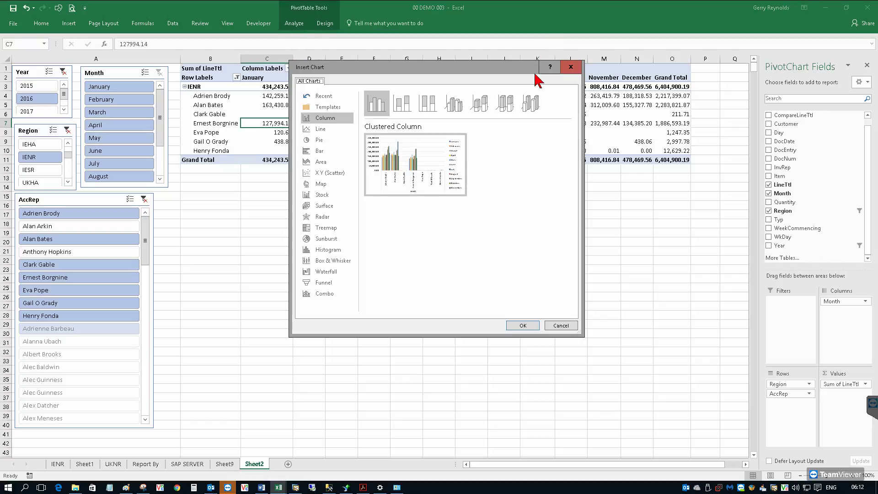
pyautogui.click(320, 139)
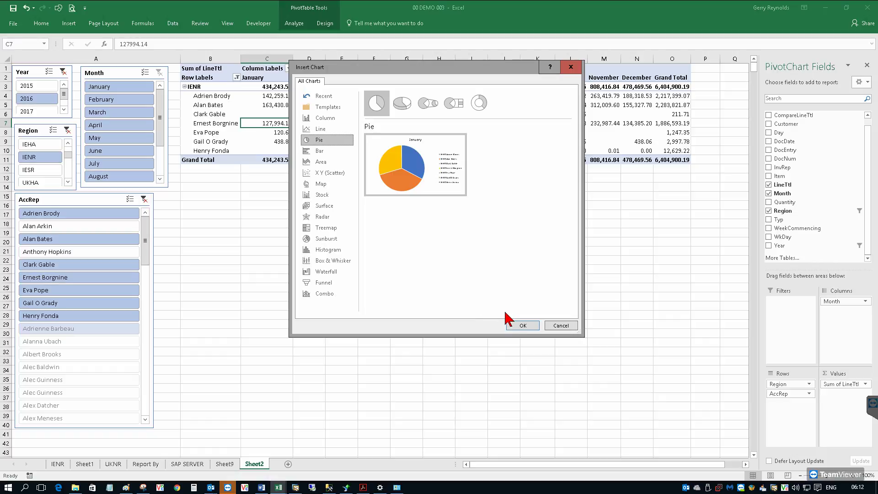
pyautogui.click(522, 326)
pyautogui.moveTo(304, 223); pyautogui.dragTo(211, 191)
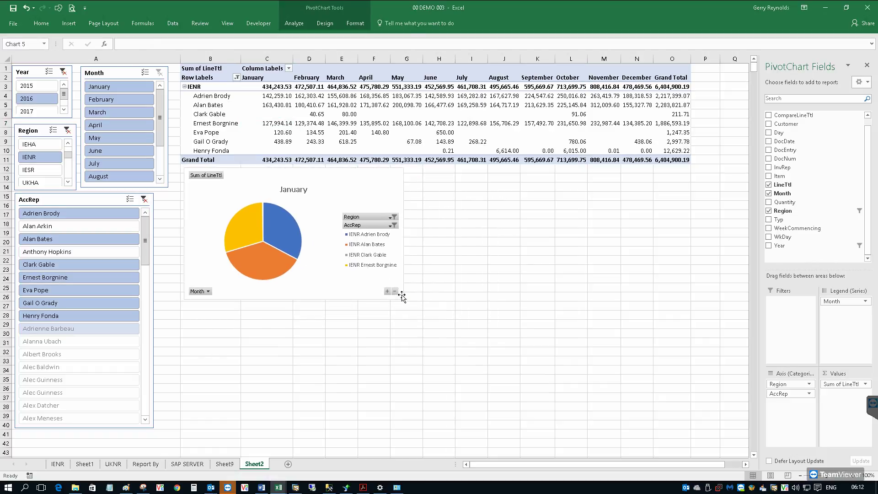
pyautogui.moveTo(401, 295); pyautogui.dragTo(538, 393)
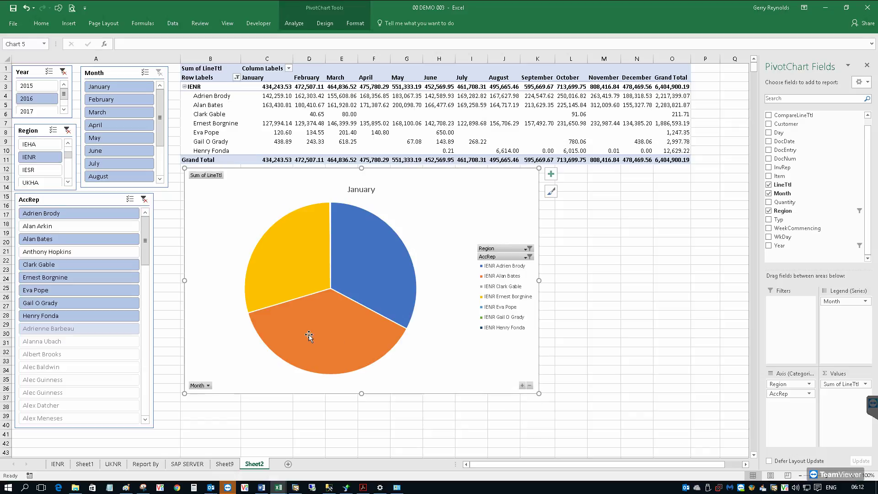
# Clear the AccRep slicer filter, move the chart lower, and select September in the Month slicer.
pyautogui.click(144, 200)
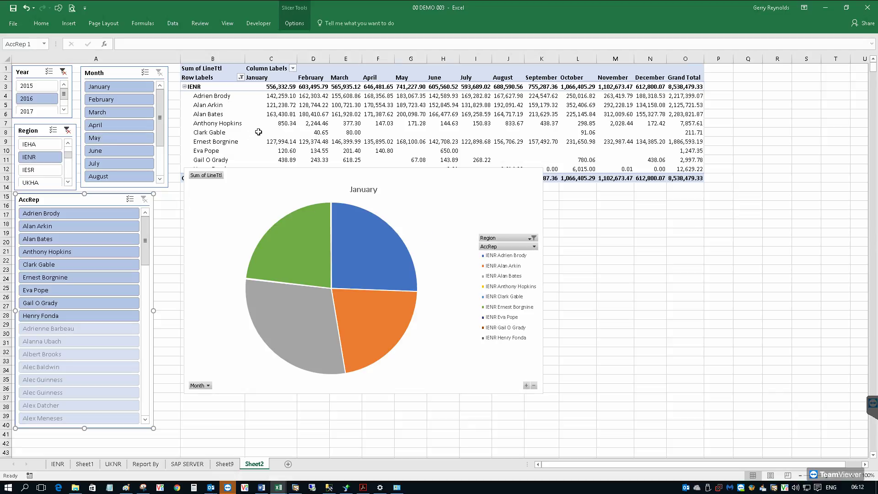
pyautogui.moveTo(273, 178); pyautogui.dragTo(273, 208)
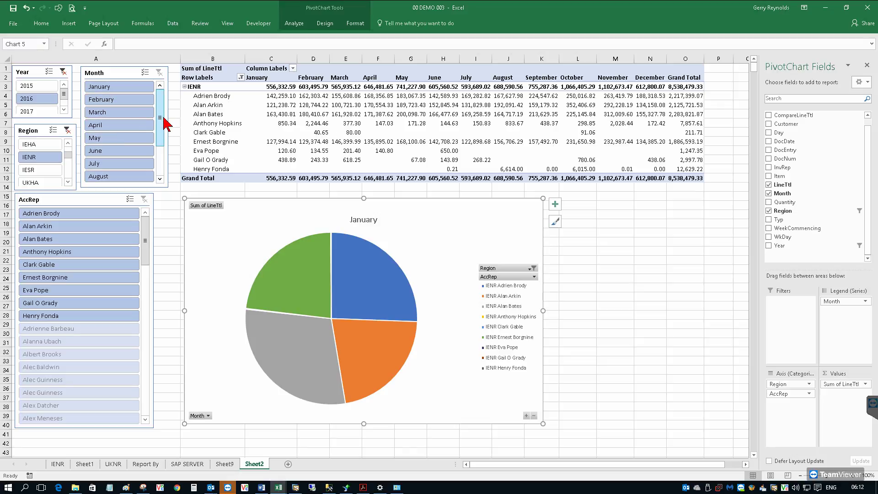
pyautogui.moveTo(163, 120); pyautogui.dragTo(153, 163)
pyautogui.click(130, 176)
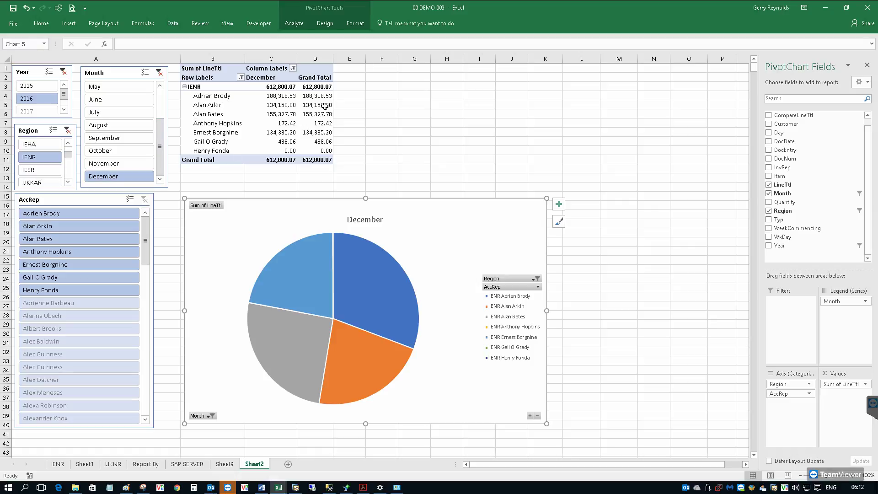
pyautogui.click(128, 140)
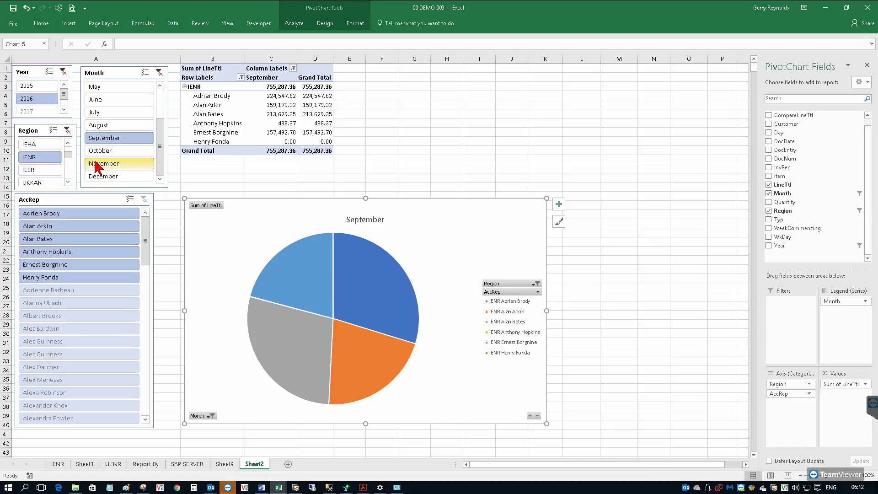
# Set the Region slicer to UKNR and deselect the chart.
pyautogui.click(44, 183)
pyautogui.scroll(-1, 67, 179)
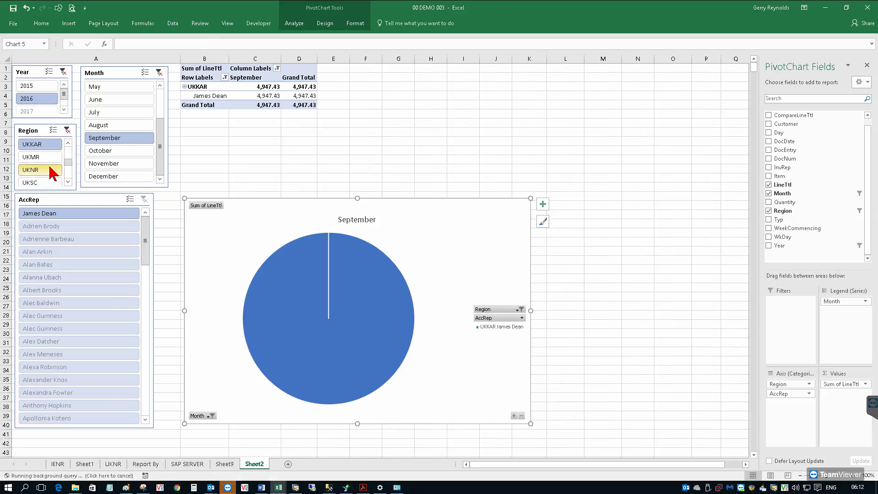
pyautogui.click(44, 170)
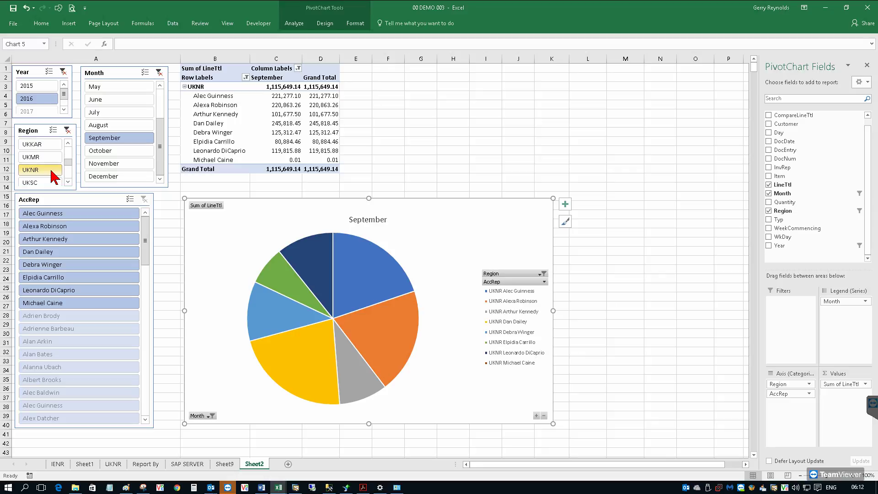
pyautogui.click(167, 203)
pyautogui.click(224, 184)
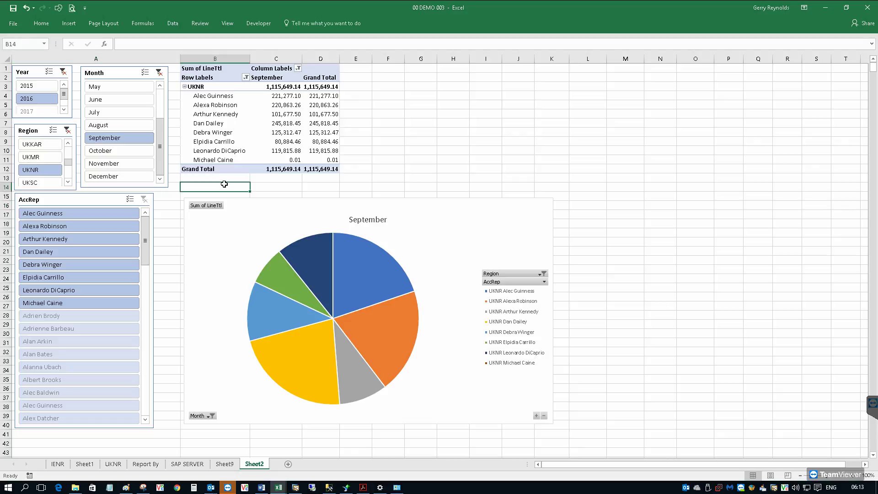